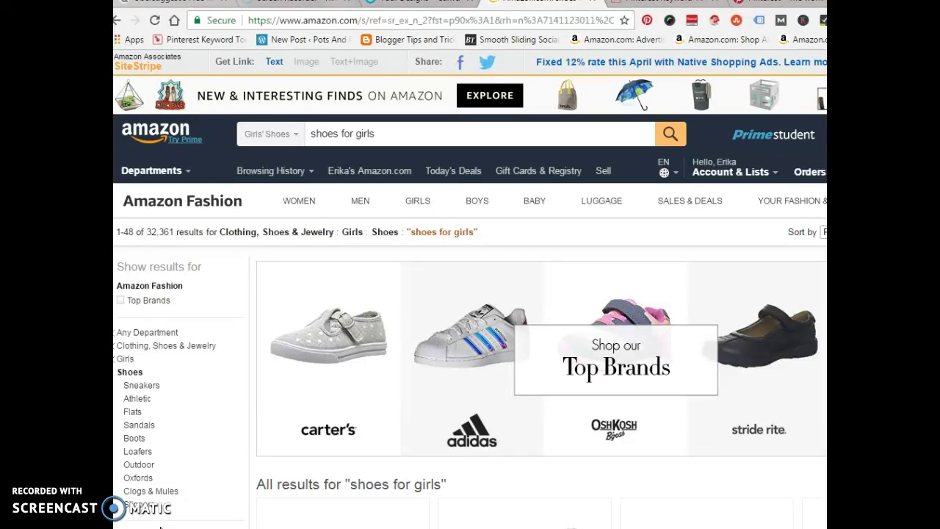
Generate a short affiliate text link to the Amazon "shoes for girls" results page and copy it.
{"action": "left_click", "coordinate": [312, 310]}
{"action": "left_click", "coordinate": [274, 63]}
{"action": "left_click", "coordinate": [272, 64]}
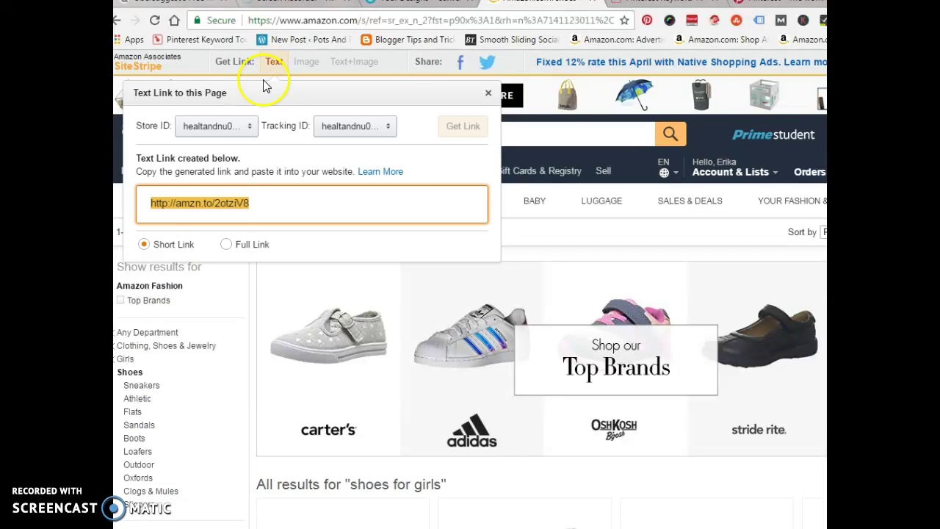
{"action": "right_click", "coordinate": [204, 205]}
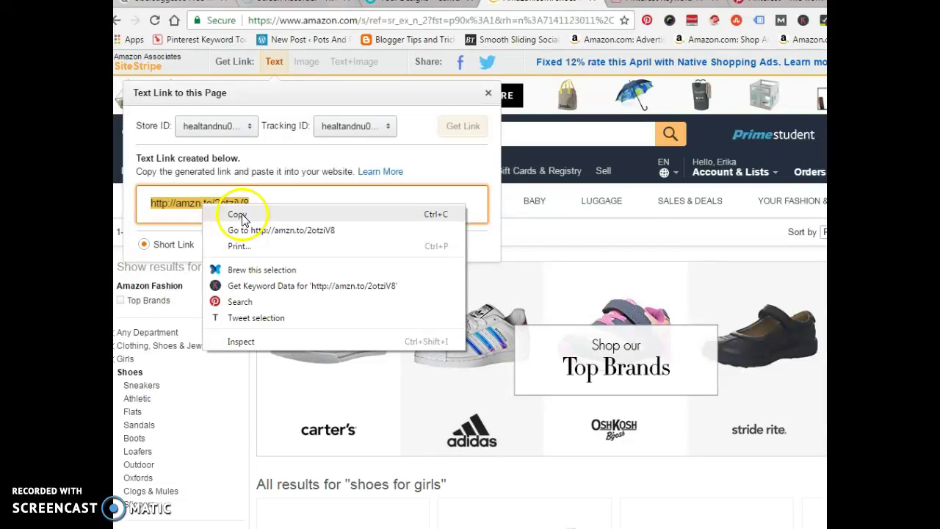
{"action": "left_click", "coordinate": [238, 213]}
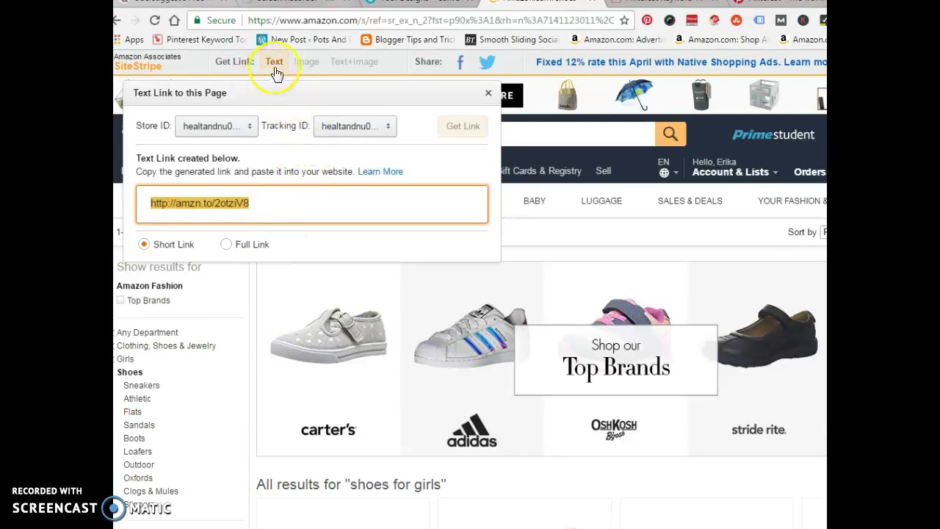
{"action": "left_click", "coordinate": [230, 205]}
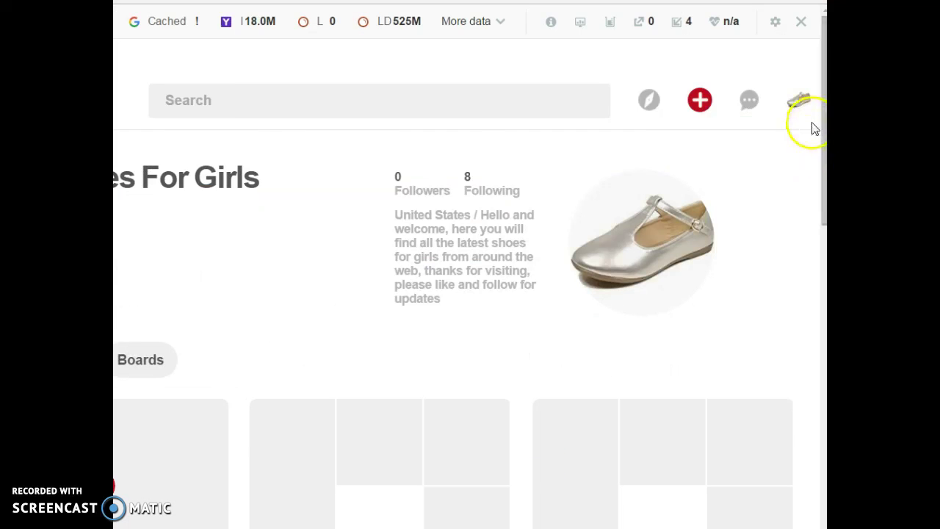
Switch to Pinterest, open the business account's settings and go to the profile's website entry.
{"action": "left_click", "coordinate": [799, 103]}
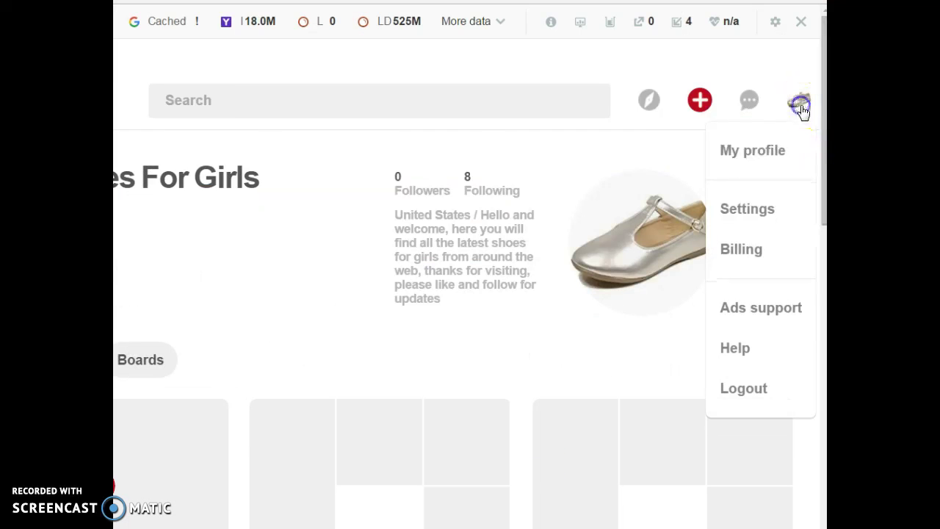
{"action": "left_click", "coordinate": [747, 206]}
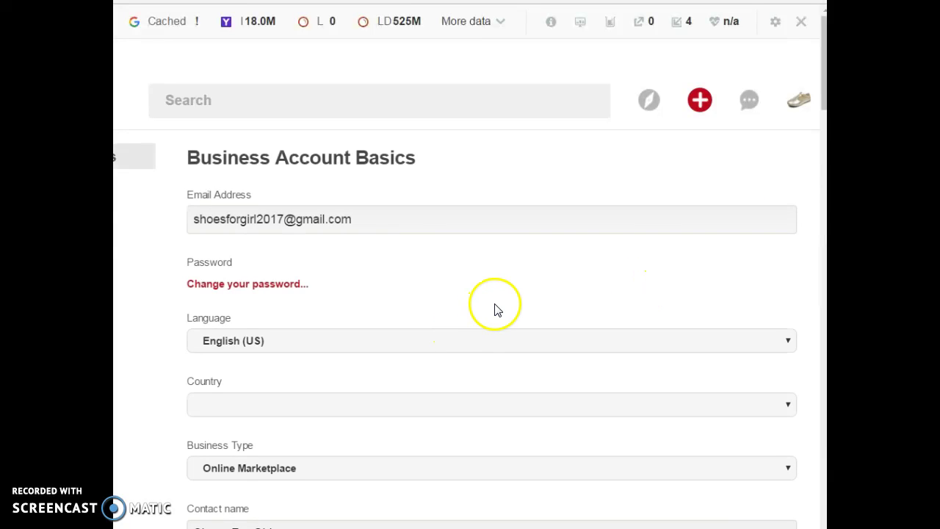
{"action": "scroll", "coordinate": [497, 308], "scroll_direction": "down", "scroll_amount": 10}
{"action": "scroll", "coordinate": [507, 305], "scroll_direction": "down", "scroll_amount": 10}
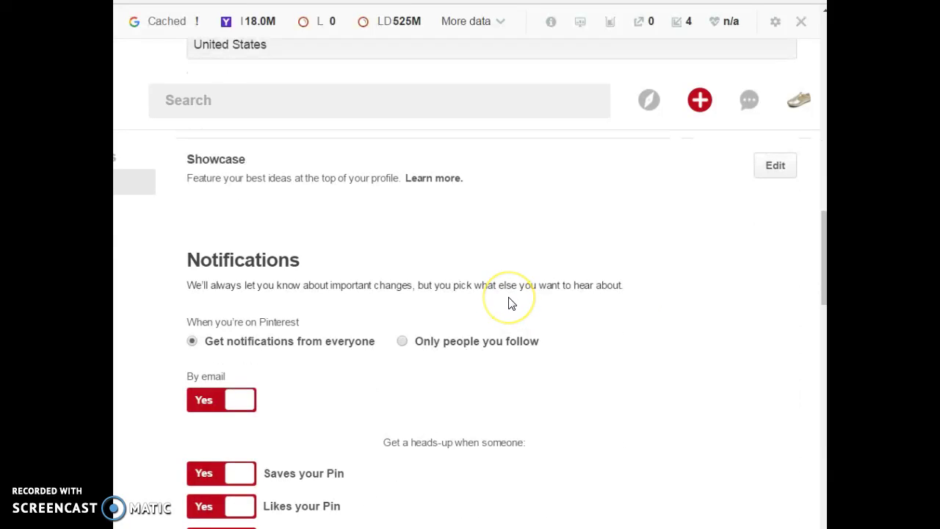
{"action": "scroll", "coordinate": [512, 304], "scroll_direction": "up", "scroll_amount": 3}
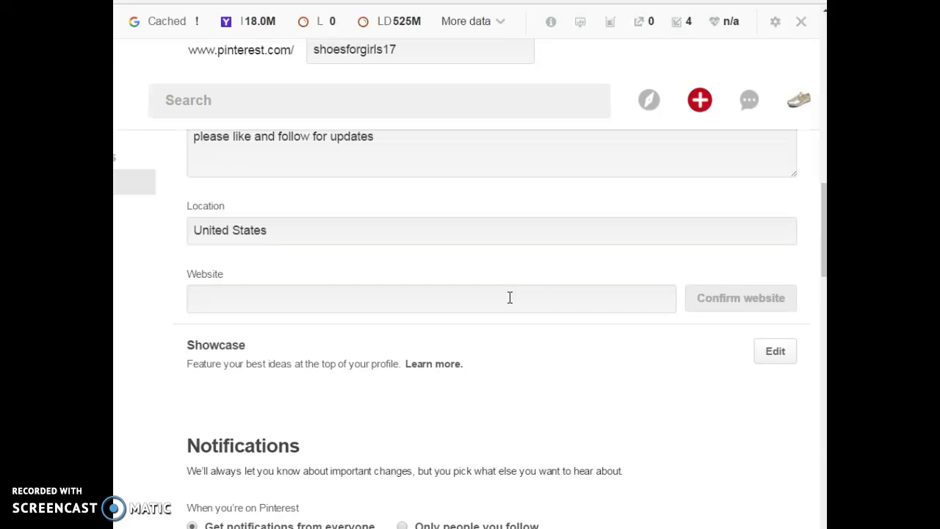
{"action": "scroll", "coordinate": [513, 297], "scroll_direction": "down", "scroll_amount": 15}
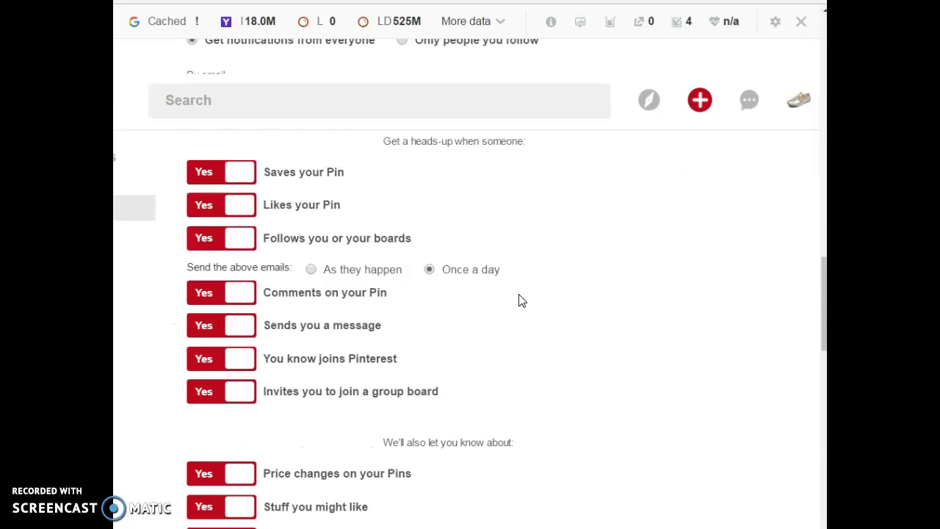
{"action": "scroll", "coordinate": [522, 298], "scroll_direction": "down", "scroll_amount": 5}
{"action": "scroll", "coordinate": [522, 298], "scroll_direction": "up", "scroll_amount": 8}
{"action": "scroll", "coordinate": [526, 299], "scroll_direction": "up", "scroll_amount": 8}
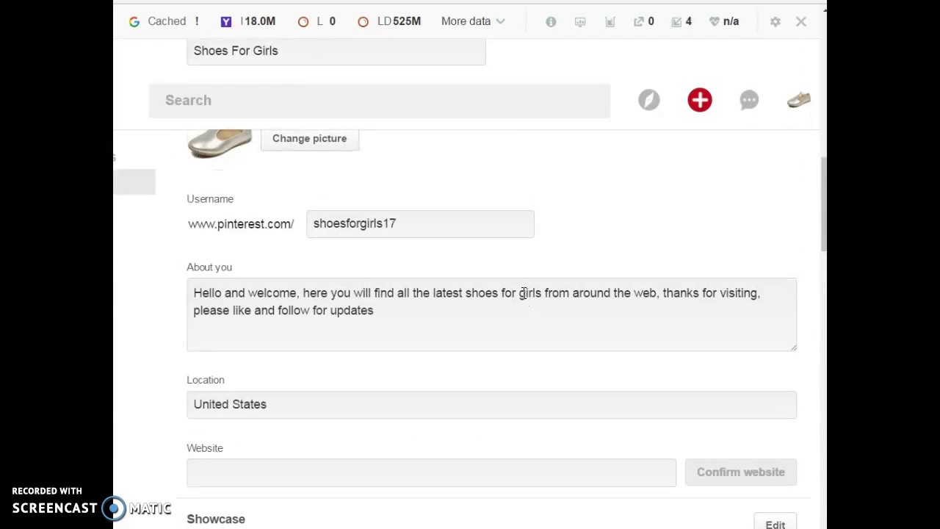
{"action": "scroll", "coordinate": [551, 338], "scroll_direction": "down", "scroll_amount": 3}
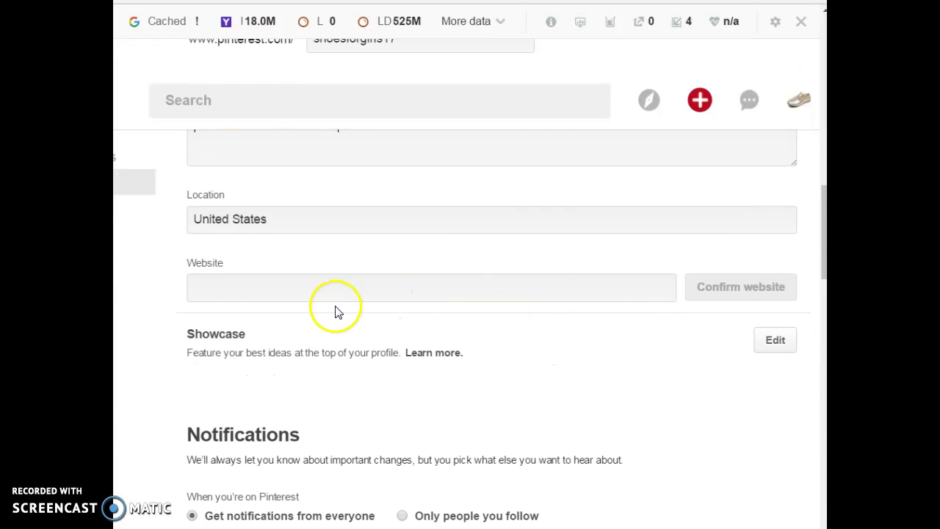
{"action": "left_click", "coordinate": [240, 286]}
{"action": "right_click", "coordinate": [238, 286]}
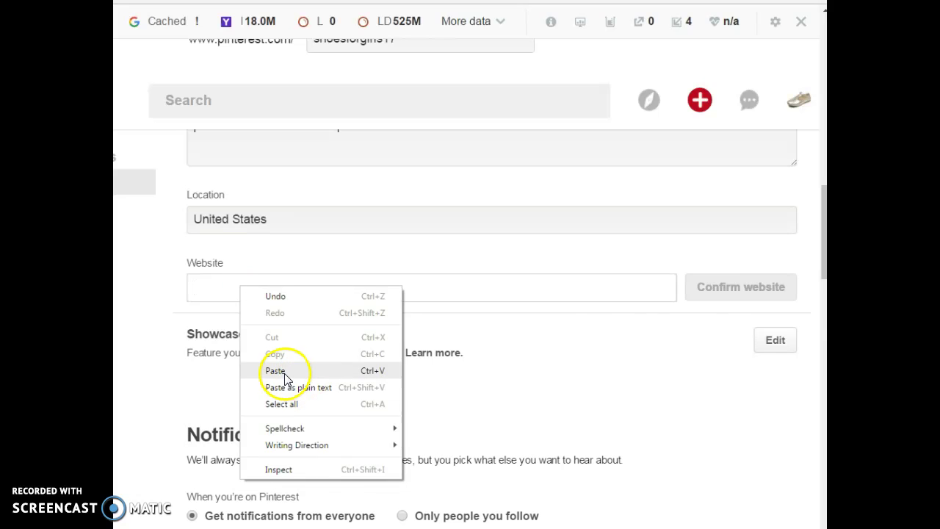
{"action": "left_click", "coordinate": [285, 373]}
Try to confirm the pasted Amazon link as the profile's website and dismiss the resulting dialog.
{"action": "left_click", "coordinate": [729, 288]}
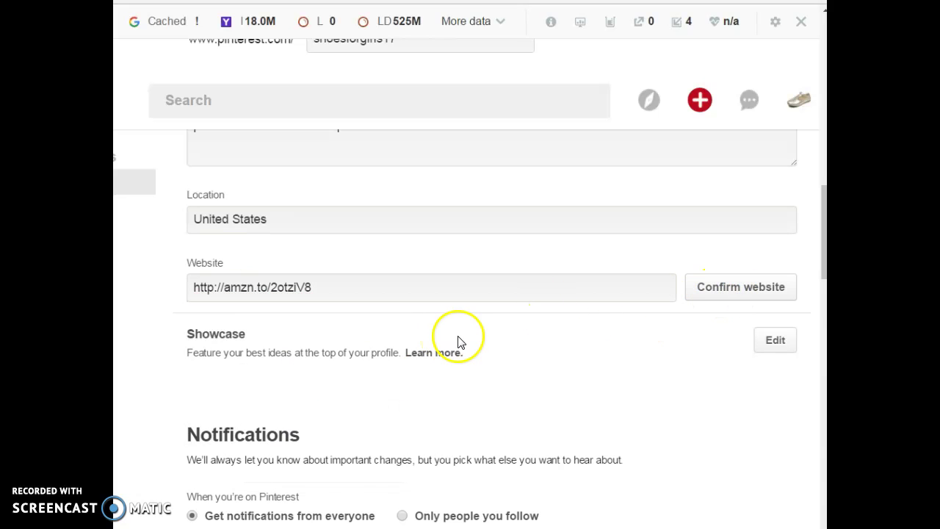
{"action": "left_click", "coordinate": [746, 294]}
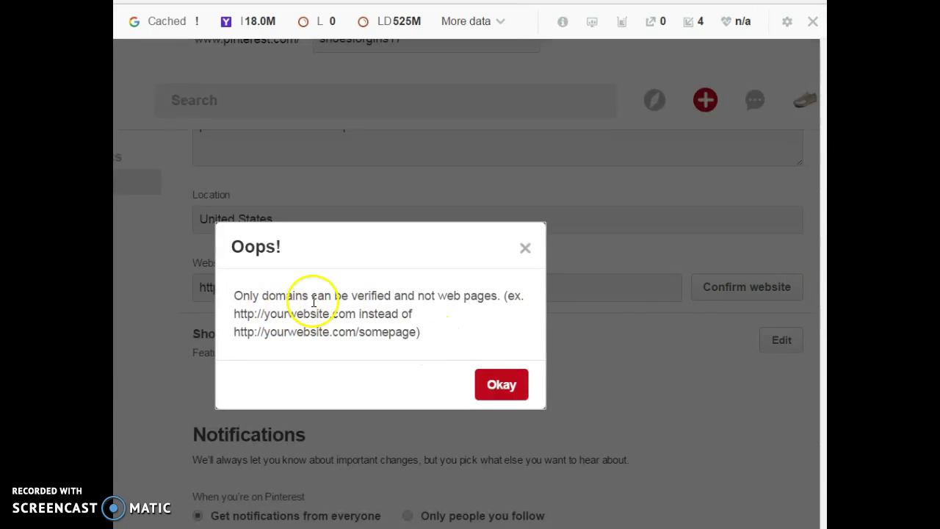
{"action": "left_click", "coordinate": [527, 250]}
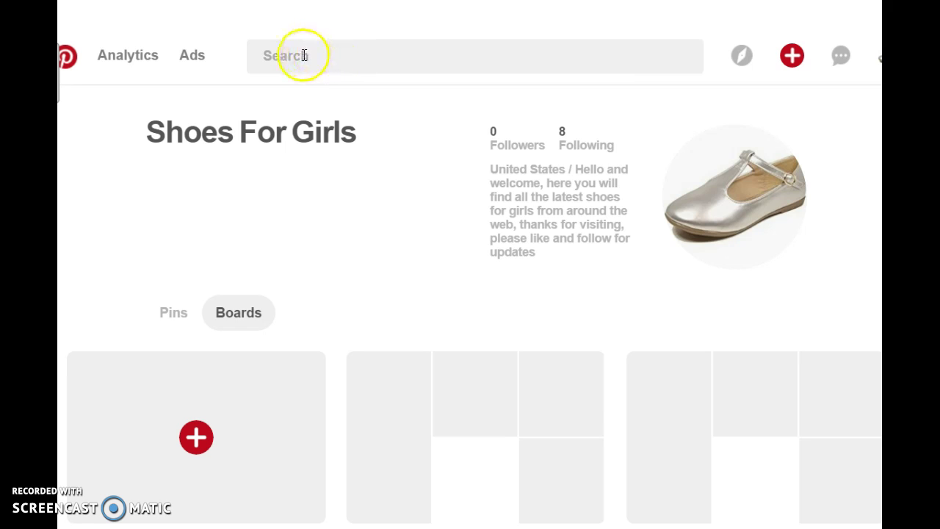
Search Pinterest for "shoes for girls".
{"action": "left_click", "coordinate": [279, 59]}
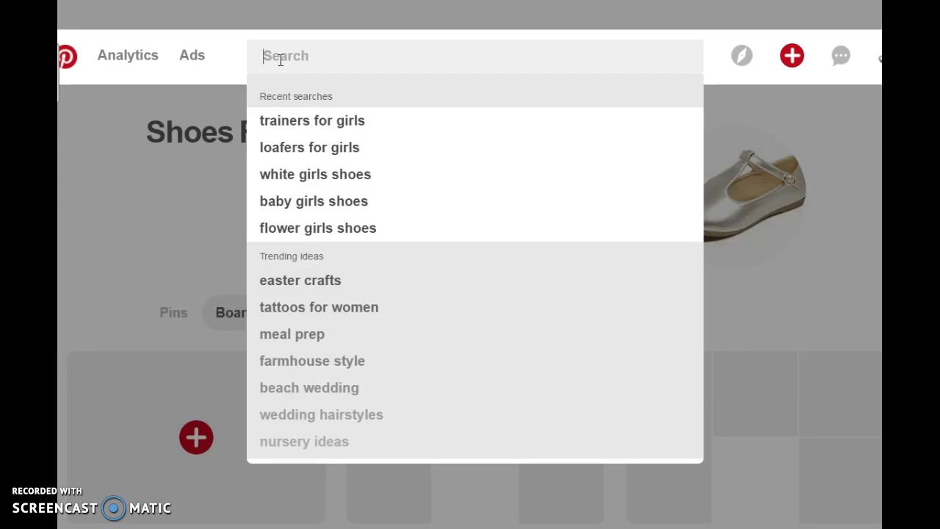
{"action": "type", "text": "shoes "}
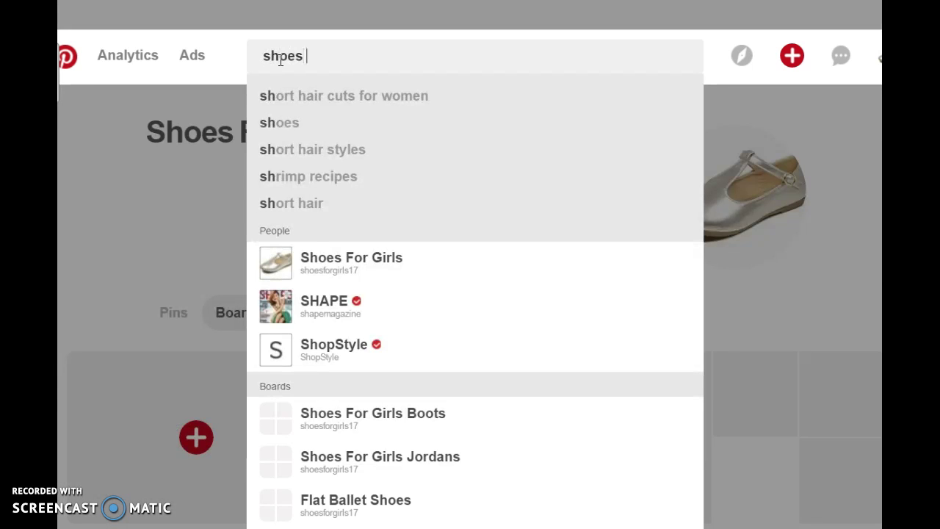
{"action": "type", "text": "for girls"}
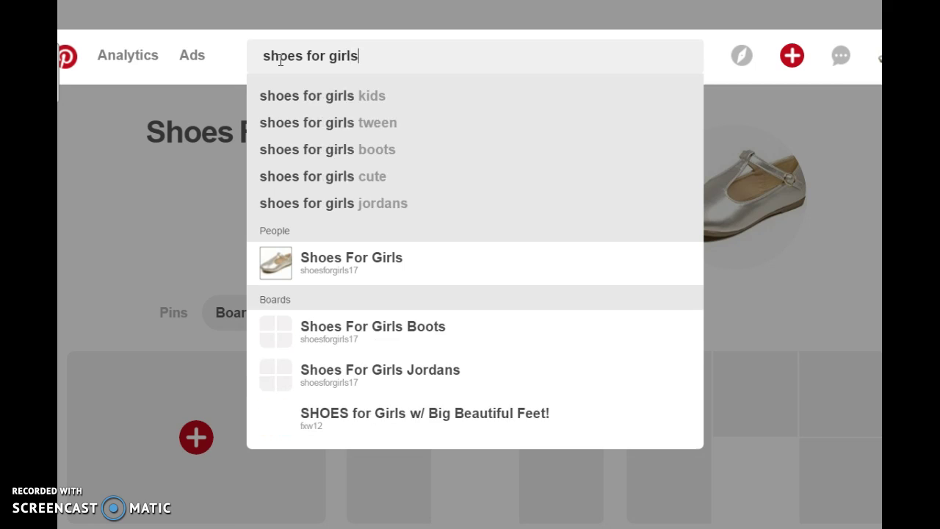
{"action": "key", "text": "Return"}
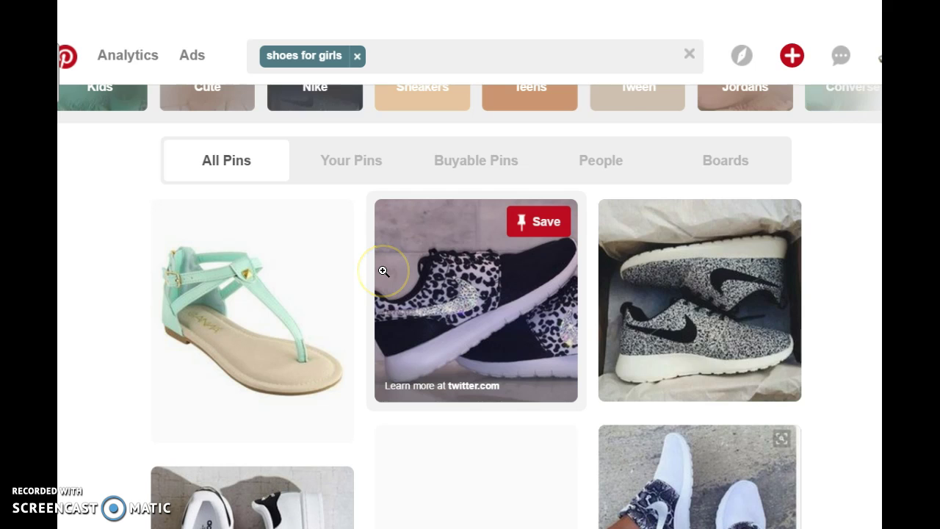
Save the joyfolie.com pin of nude bow sandals to the Sandals For Girls board.
{"action": "scroll", "coordinate": [387, 293], "scroll_direction": "down", "scroll_amount": 5}
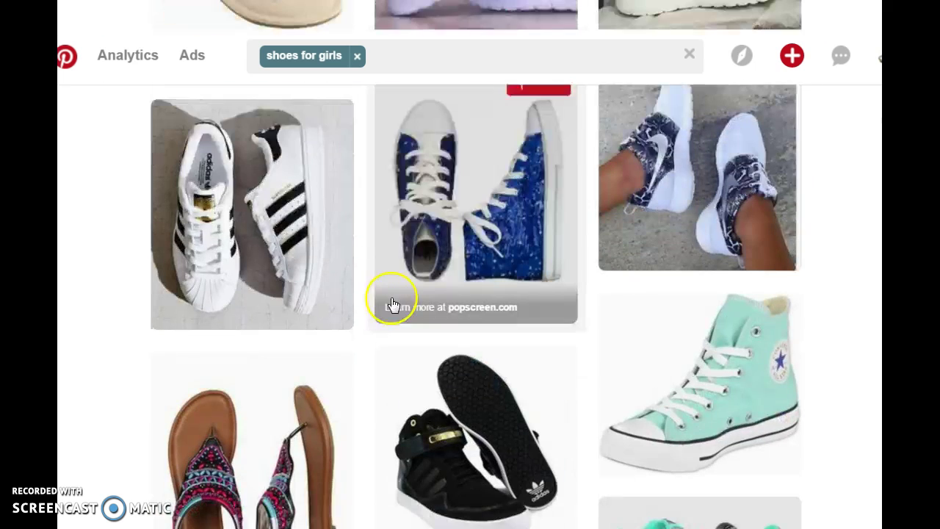
{"action": "scroll", "coordinate": [392, 305], "scroll_direction": "down", "scroll_amount": 6}
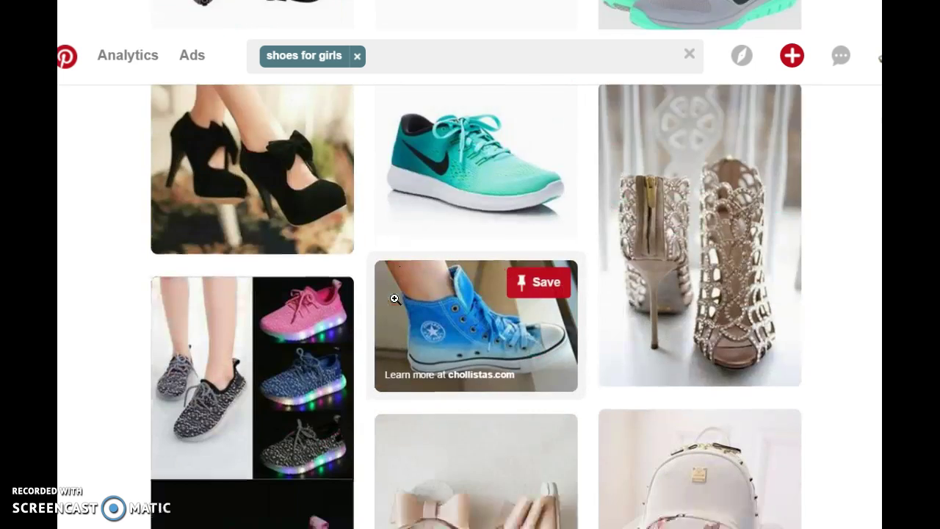
{"action": "scroll", "coordinate": [395, 299], "scroll_direction": "down", "scroll_amount": 5}
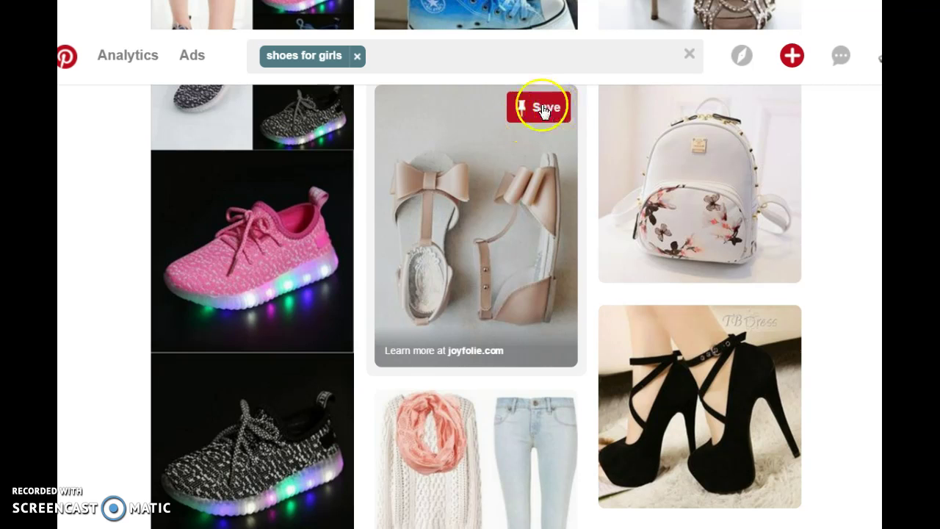
{"action": "left_click", "coordinate": [542, 109]}
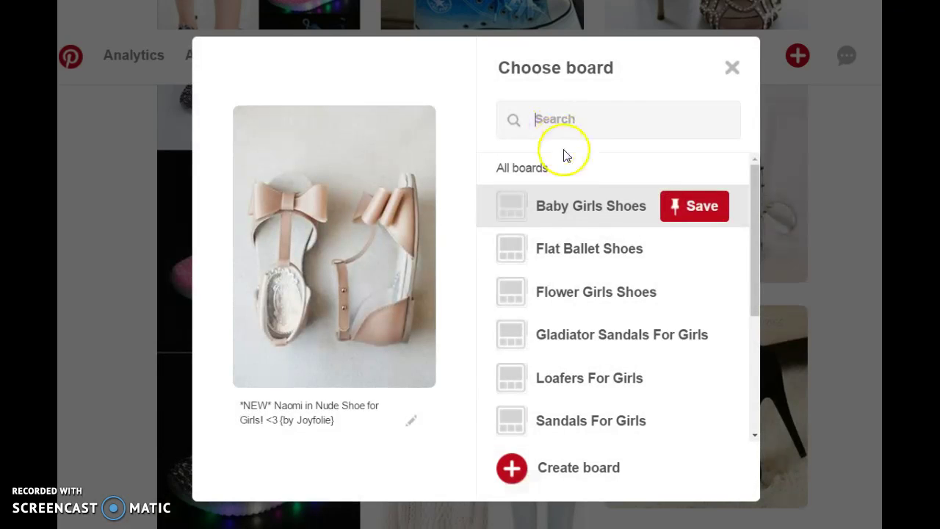
{"action": "scroll", "coordinate": [659, 322], "scroll_direction": "down", "scroll_amount": 3}
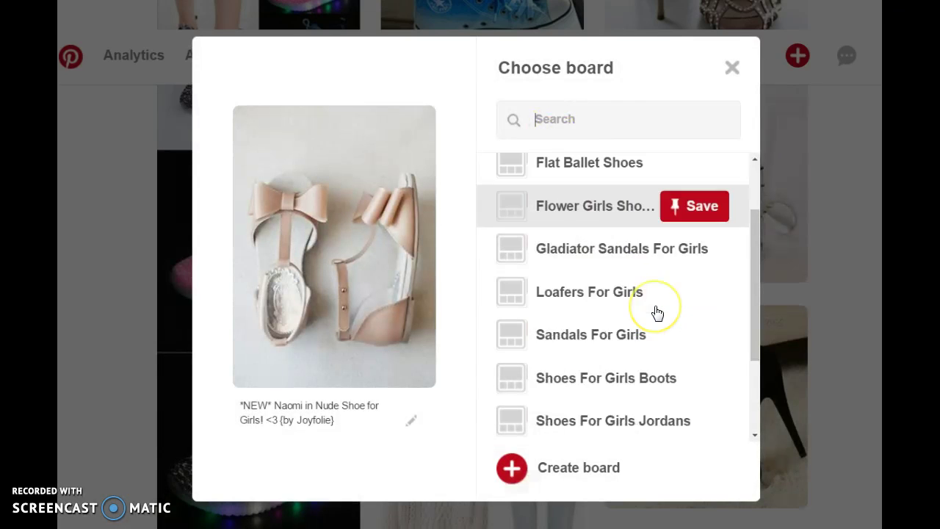
{"action": "scroll", "coordinate": [683, 235], "scroll_direction": "up", "scroll_amount": 1}
{"action": "left_click", "coordinate": [676, 217]}
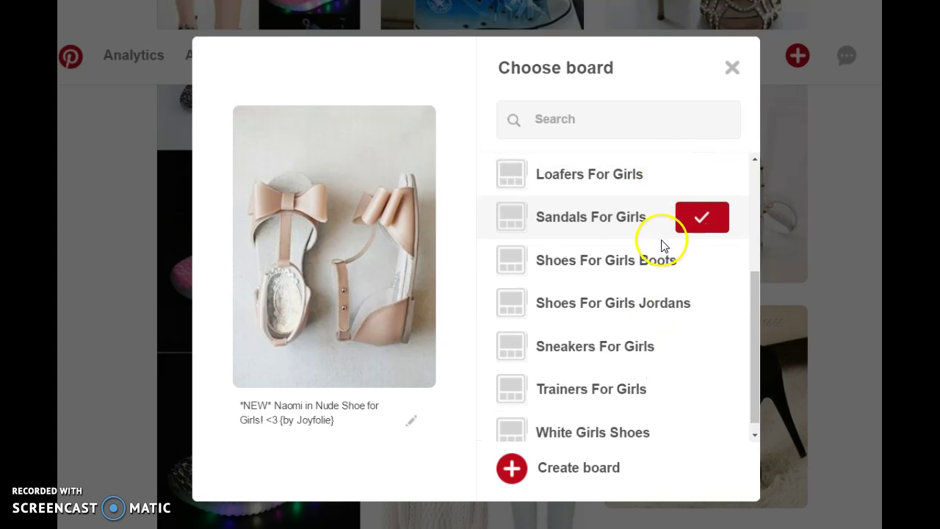
Save the Khaki & Silver First Walker Sandals pin to a new non-secret board named "Baby girls sandals".
{"action": "scroll", "coordinate": [637, 280], "scroll_direction": "down", "scroll_amount": 15}
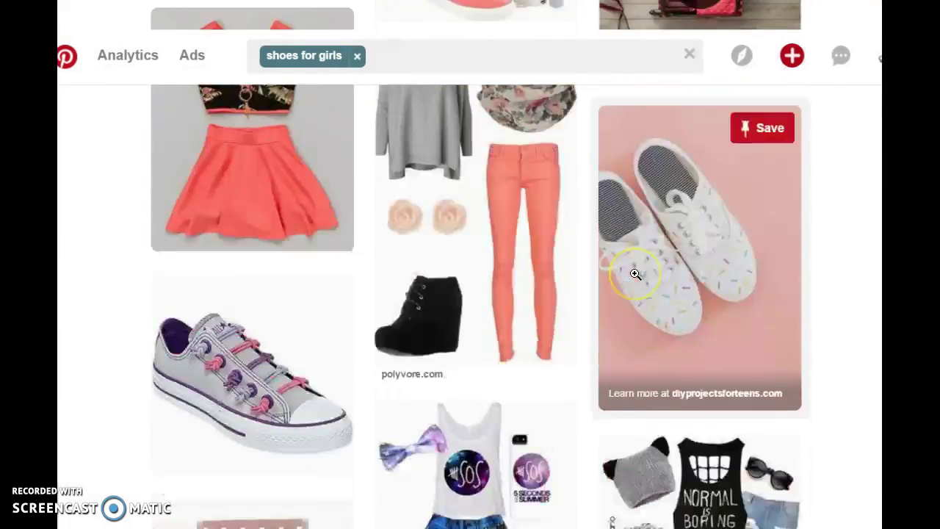
{"action": "scroll", "coordinate": [636, 274], "scroll_direction": "down", "scroll_amount": 2}
{"action": "scroll", "coordinate": [636, 274], "scroll_direction": "up", "scroll_amount": 5}
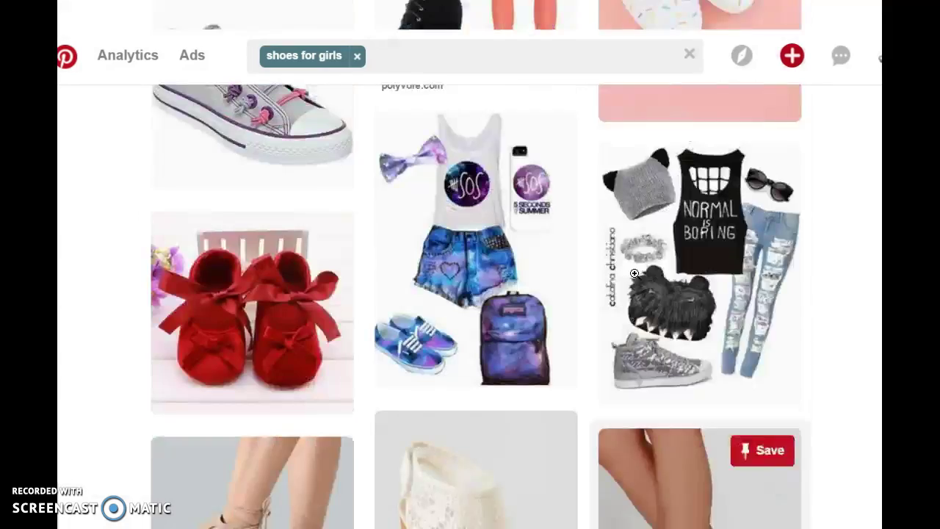
{"action": "scroll", "coordinate": [636, 274], "scroll_direction": "down", "scroll_amount": 5}
{"action": "scroll", "coordinate": [636, 274], "scroll_direction": "down", "scroll_amount": 10}
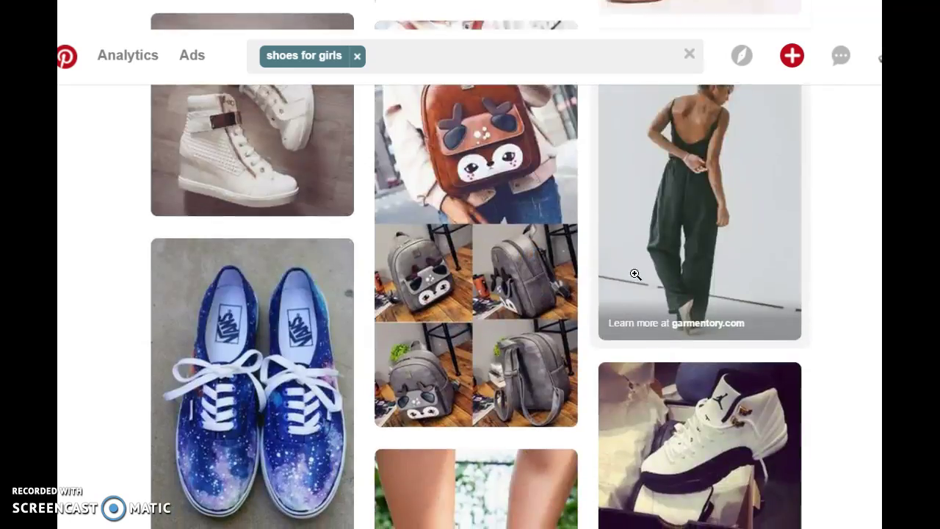
{"action": "scroll", "coordinate": [635, 273], "scroll_direction": "down", "scroll_amount": 12}
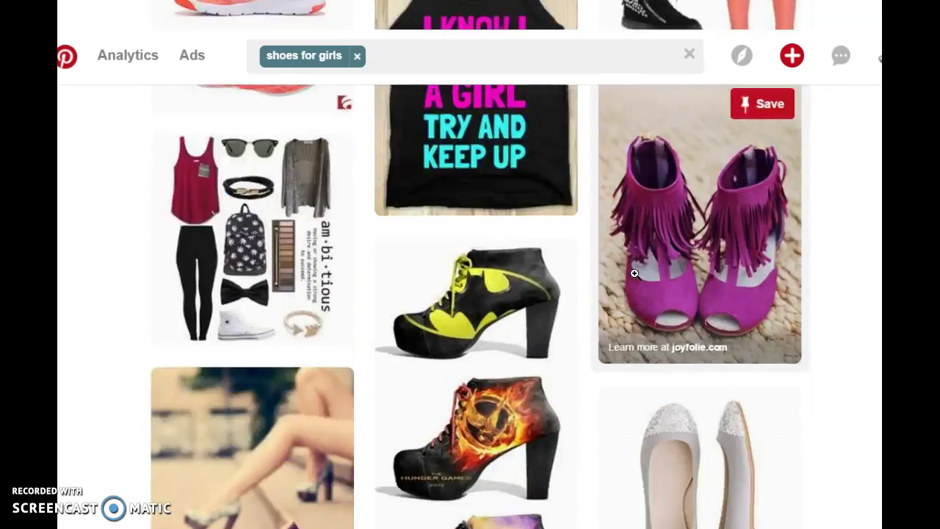
{"action": "scroll", "coordinate": [636, 277], "scroll_direction": "down", "scroll_amount": 1}
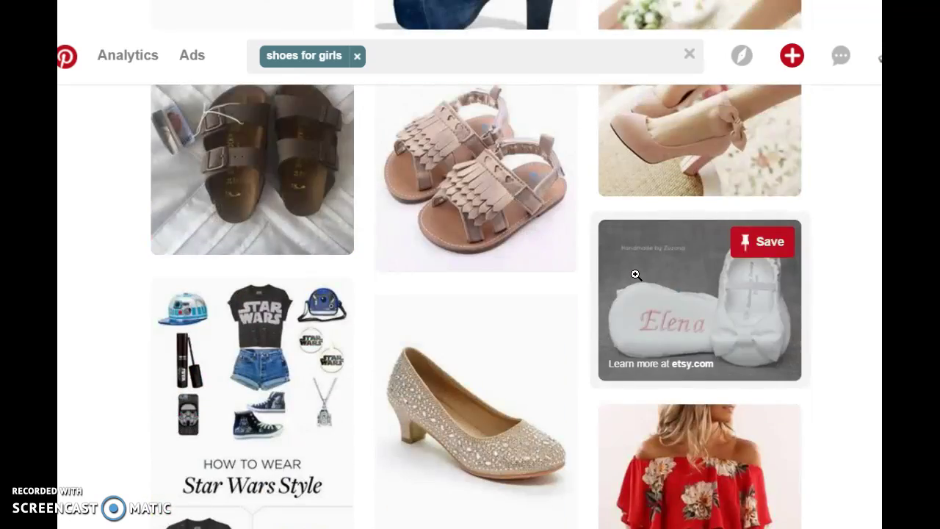
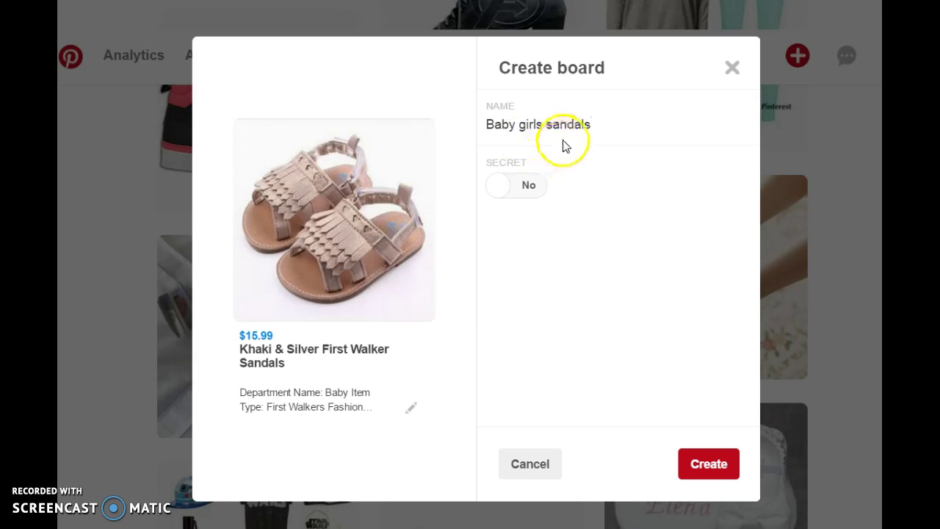
{"action": "left_click", "coordinate": [718, 470]}
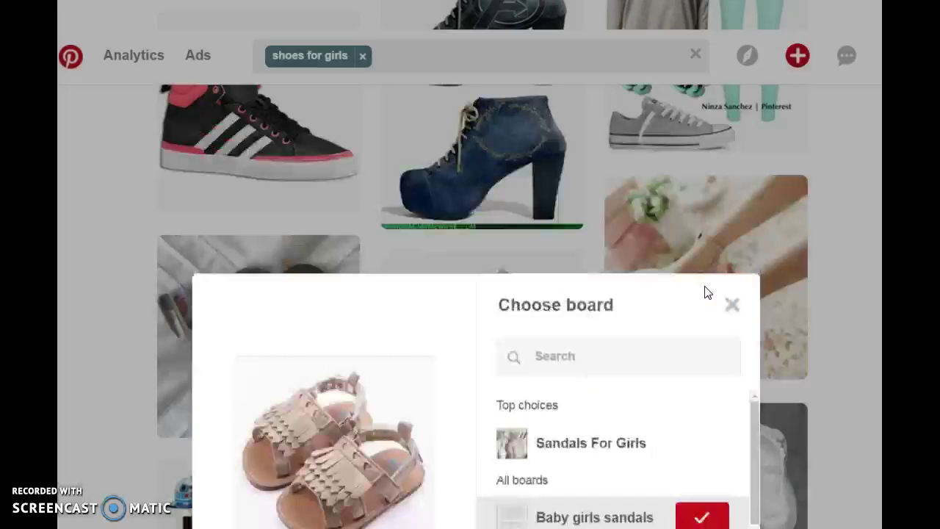
{"action": "scroll", "coordinate": [487, 404], "scroll_direction": "up", "scroll_amount": 1}
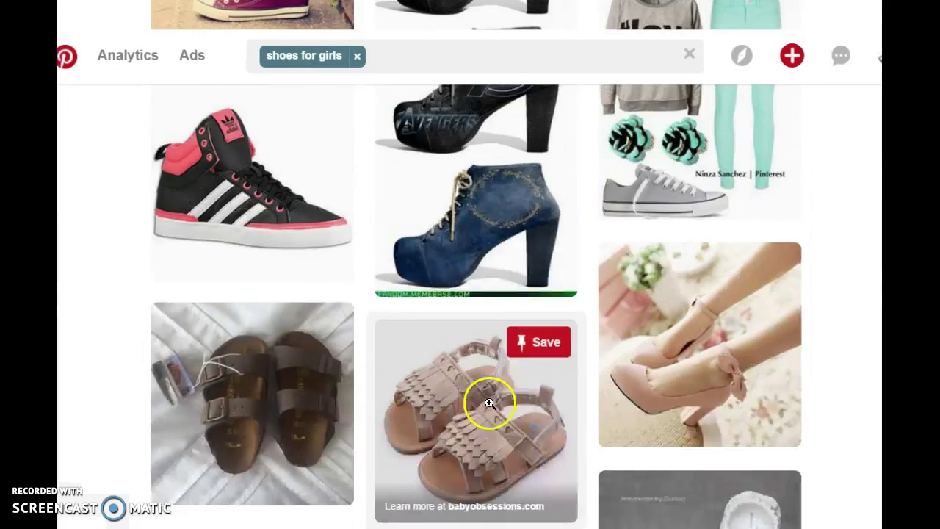
{"action": "scroll", "coordinate": [490, 415], "scroll_direction": "down", "scroll_amount": 5}
{"action": "scroll", "coordinate": [496, 418], "scroll_direction": "up", "scroll_amount": 5}
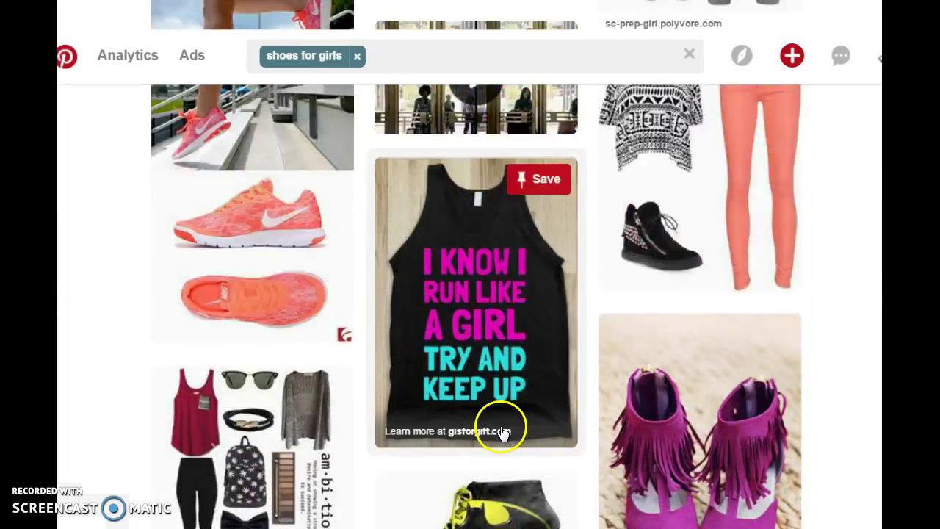
{"action": "scroll", "coordinate": [497, 429], "scroll_direction": "down", "scroll_amount": 5}
{"action": "scroll", "coordinate": [558, 393], "scroll_direction": "down", "scroll_amount": 2}
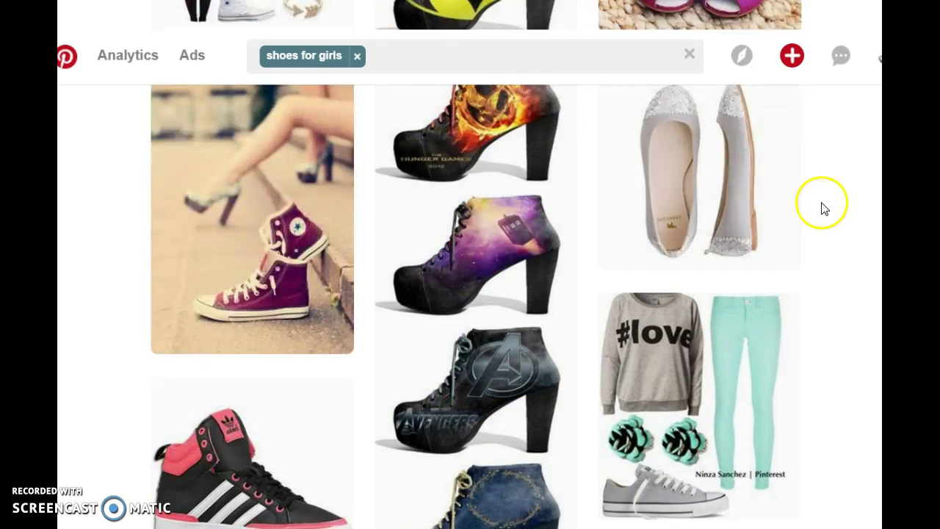
Save the jcrew.com pin of gray flats with glitter toes to a new non-secret board named "Flat shoes for girls".
{"action": "scroll", "coordinate": [805, 210], "scroll_direction": "up", "scroll_amount": 2}
{"action": "left_click", "coordinate": [769, 282]}
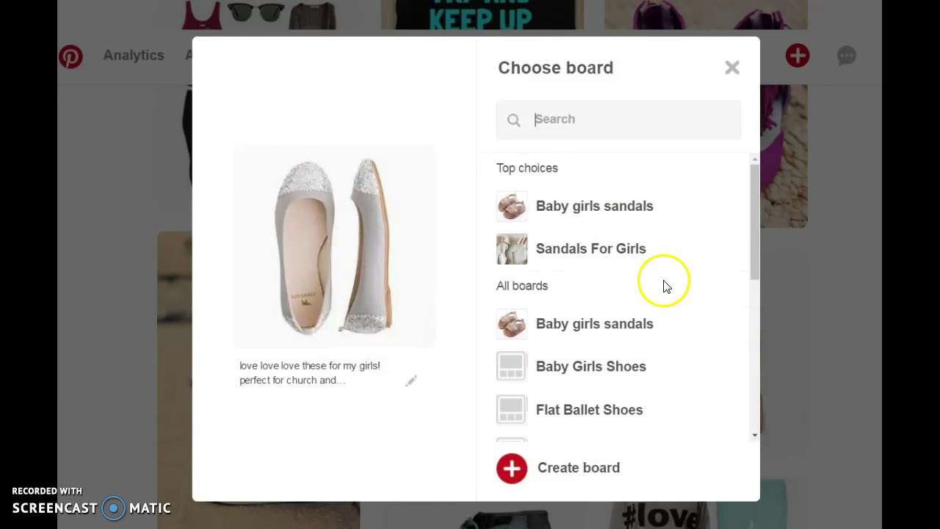
{"action": "scroll", "coordinate": [668, 304], "scroll_direction": "down", "scroll_amount": 1}
{"action": "scroll", "coordinate": [668, 298], "scroll_direction": "down", "scroll_amount": 2}
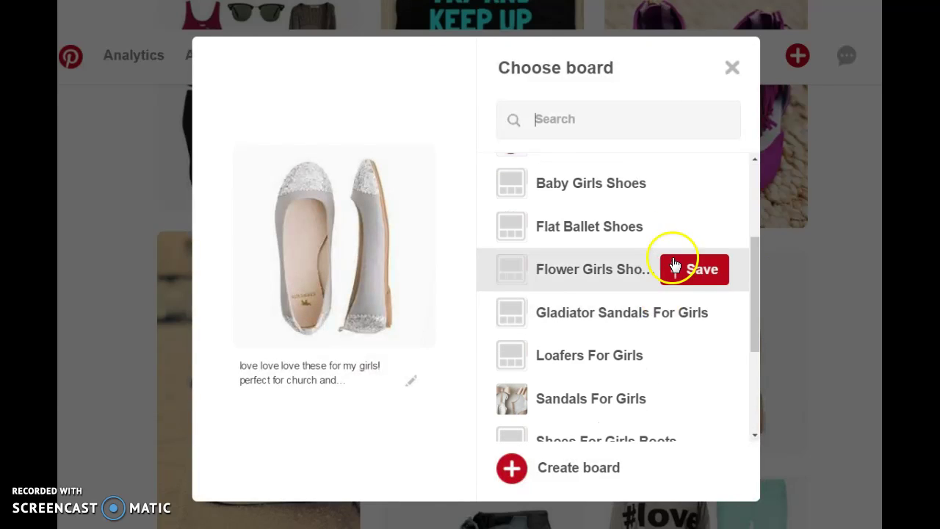
{"action": "scroll", "coordinate": [670, 261], "scroll_direction": "down", "scroll_amount": 3}
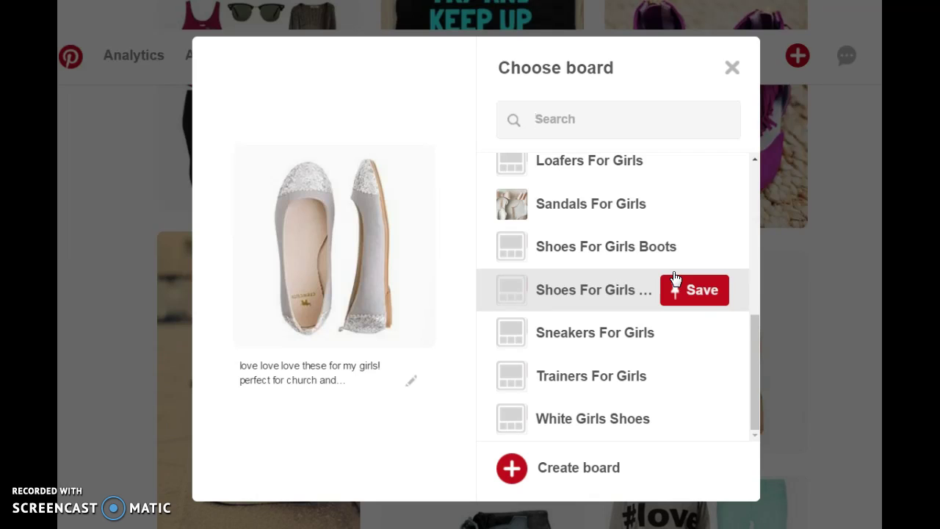
{"action": "scroll", "coordinate": [676, 278], "scroll_direction": "up", "scroll_amount": 6}
{"action": "scroll", "coordinate": [676, 277], "scroll_direction": "down", "scroll_amount": 3}
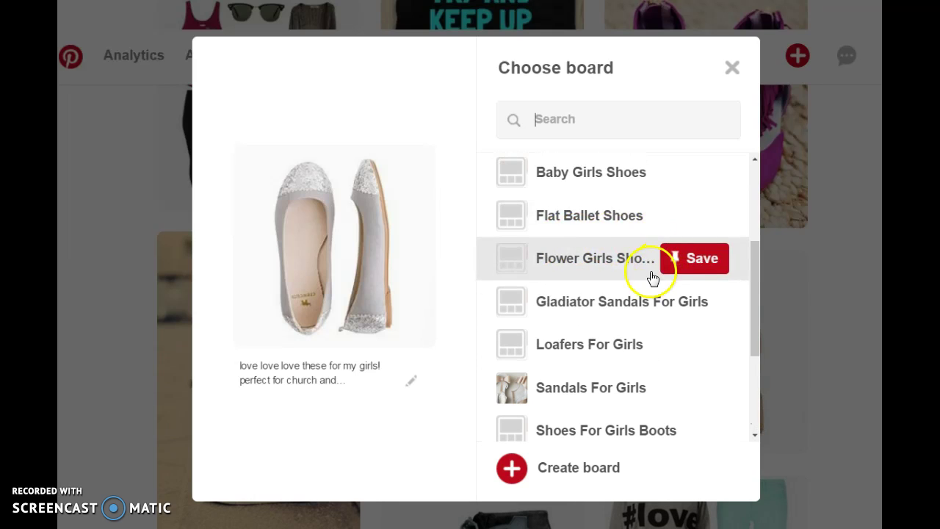
{"action": "scroll", "coordinate": [629, 358], "scroll_direction": "down", "scroll_amount": 3}
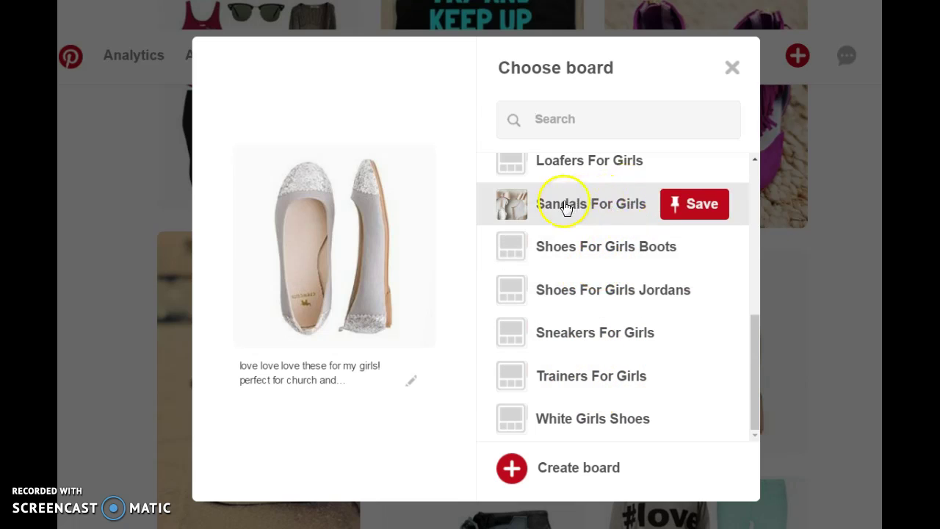
{"action": "scroll", "coordinate": [615, 291], "scroll_direction": "up", "scroll_amount": 5}
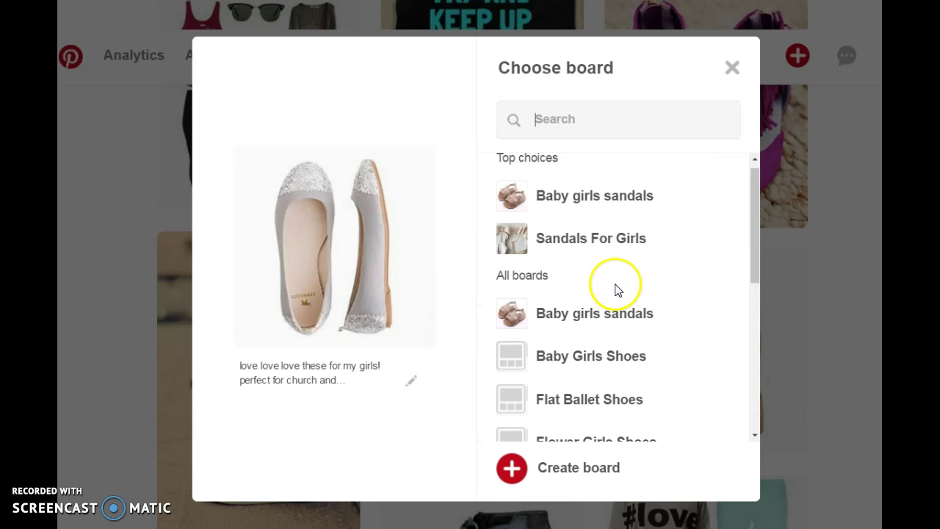
{"action": "scroll", "coordinate": [616, 302], "scroll_direction": "down", "scroll_amount": 3}
{"action": "left_click", "coordinate": [509, 464]}
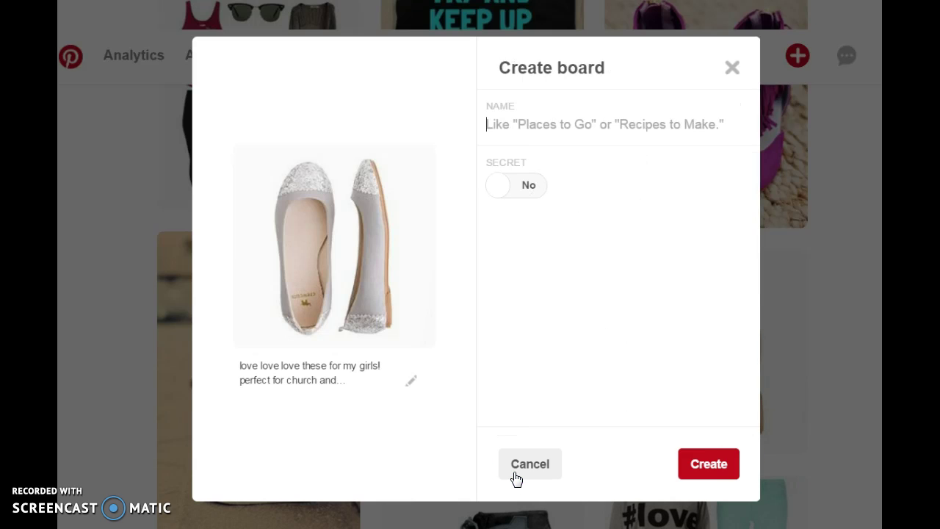
{"action": "type", "text": "F"}
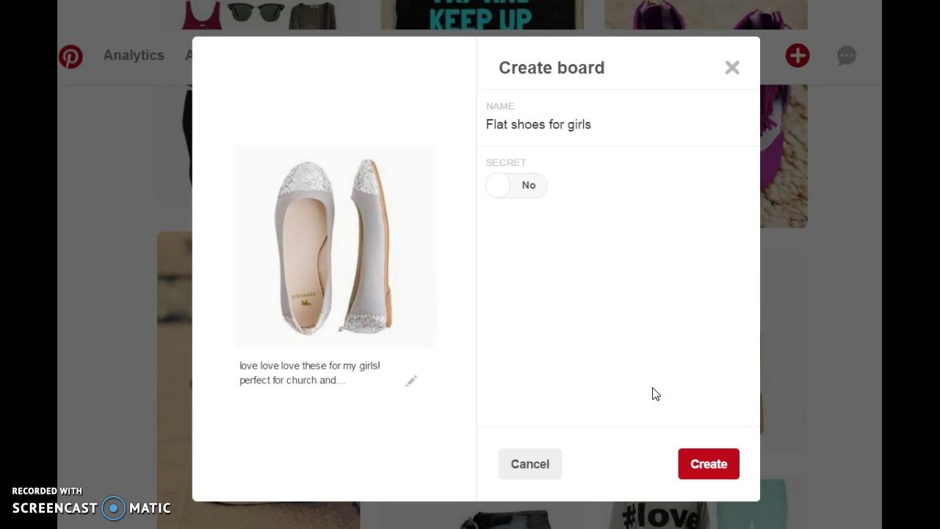
{"action": "type", "text": "lat shoes for girls"}
{"action": "left_click", "coordinate": [716, 460]}
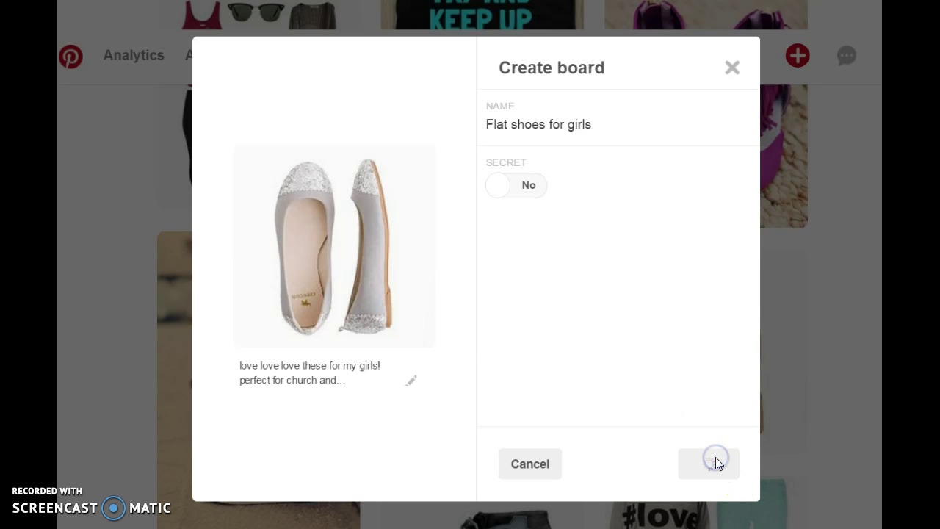
{"action": "left_click", "coordinate": [709, 461]}
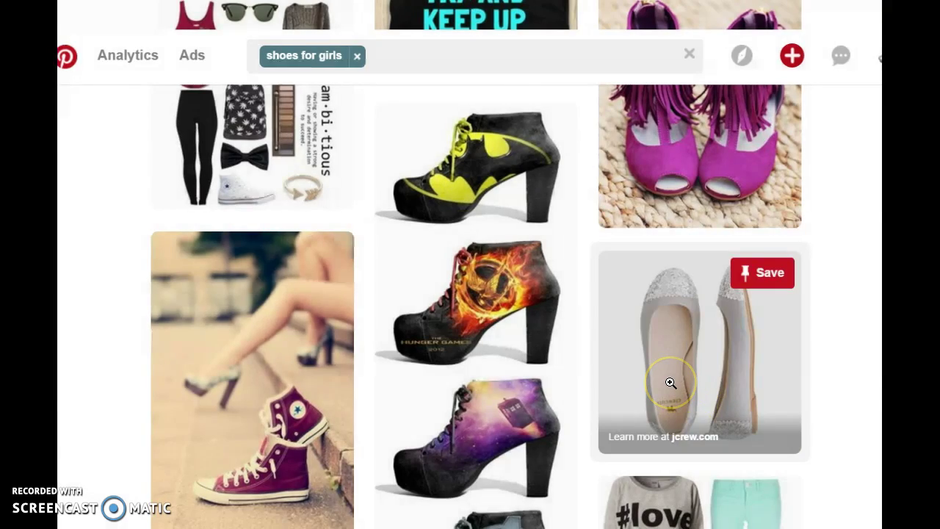
Save the zulily Anna Shoes Mint Pyramid Stud T-Strap Sandal pin to the Sandals For Girls board.
{"action": "scroll", "coordinate": [670, 383], "scroll_direction": "down", "scroll_amount": 10}
{"action": "scroll", "coordinate": [669, 397], "scroll_direction": "up", "scroll_amount": 5}
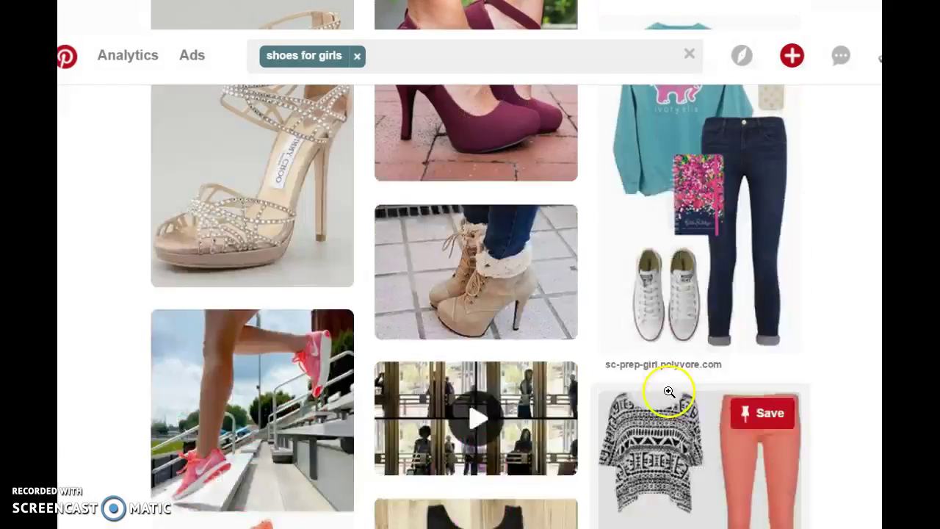
{"action": "scroll", "coordinate": [669, 397], "scroll_direction": "up", "scroll_amount": 10}
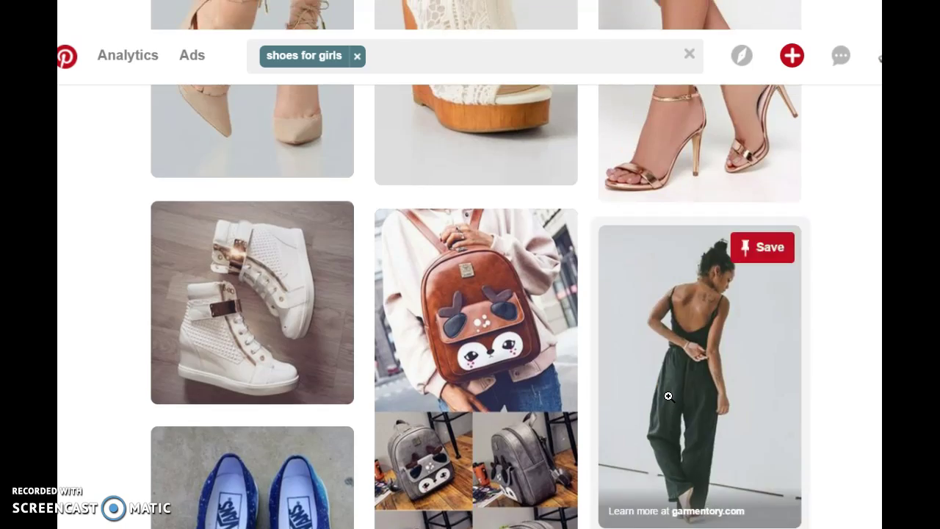
{"action": "scroll", "coordinate": [668, 397], "scroll_direction": "up", "scroll_amount": 10}
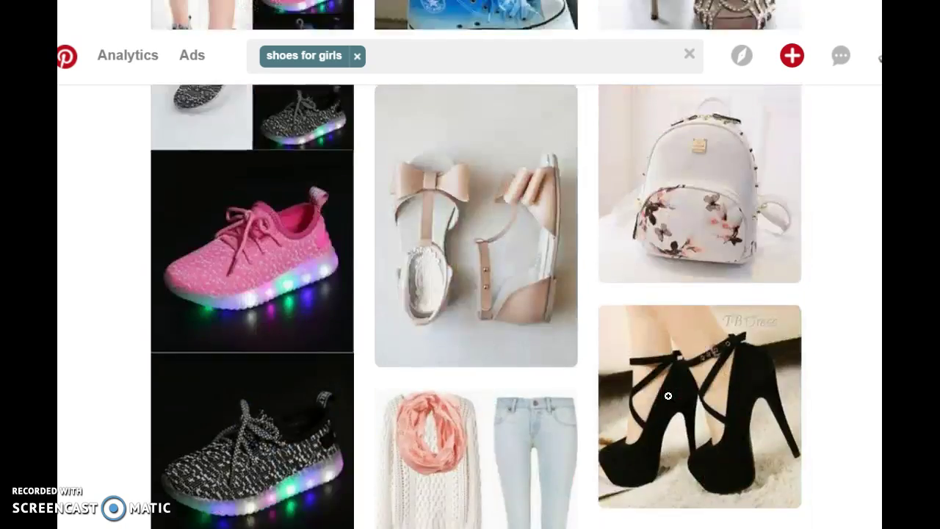
{"action": "scroll", "coordinate": [668, 397], "scroll_direction": "up", "scroll_amount": 10}
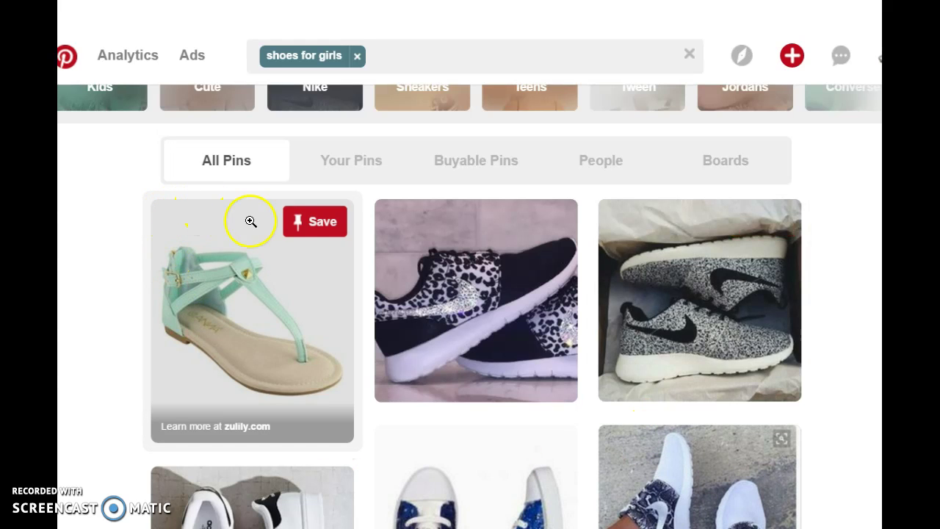
{"action": "left_click", "coordinate": [324, 229]}
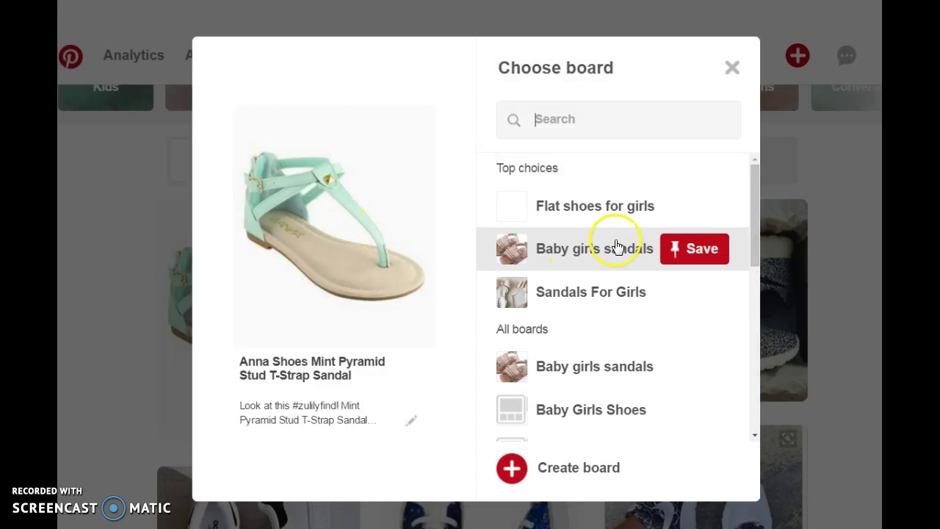
{"action": "left_click", "coordinate": [676, 294]}
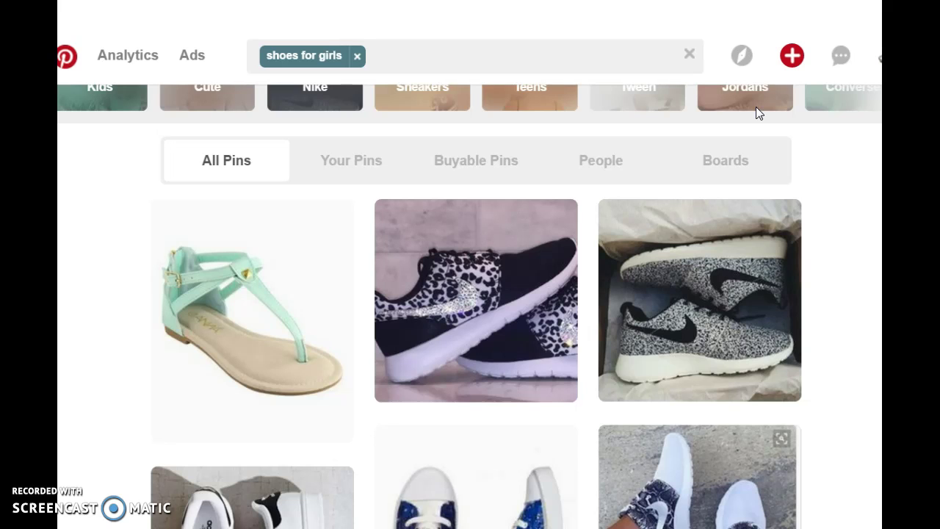
Open the Anna Shoes Mint Pyramid Stud T-Strap Sandal pin and examine its title, price and product description.
{"action": "mouse_move", "coordinate": [236, 226]}
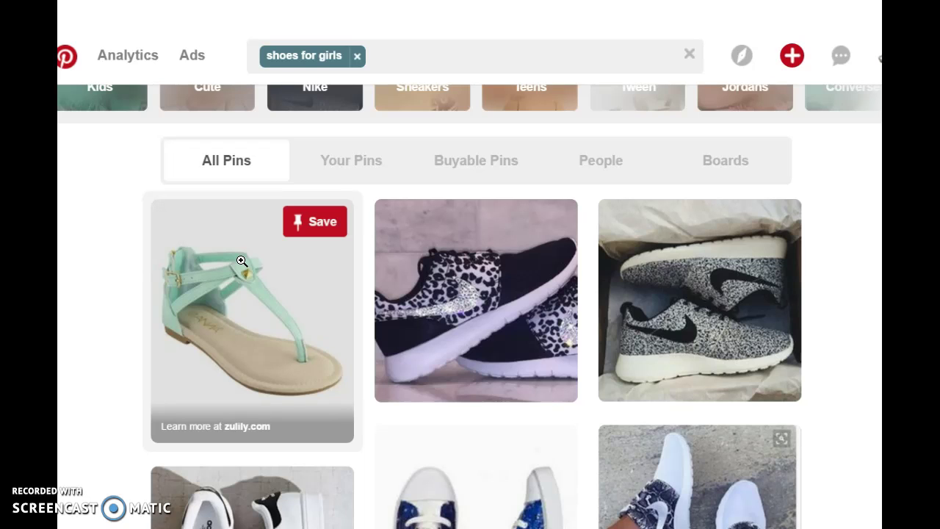
{"action": "left_click", "coordinate": [242, 305]}
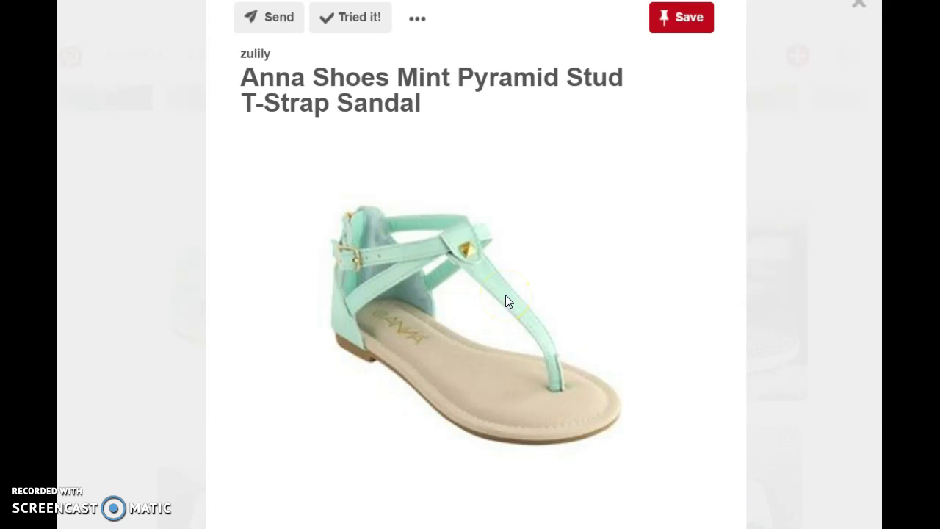
{"action": "left_click", "coordinate": [520, 277]}
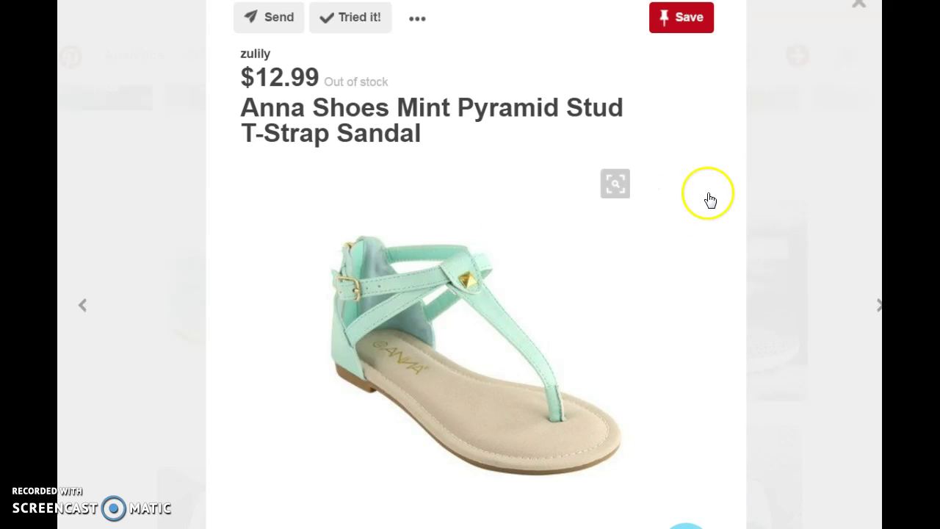
{"action": "scroll", "coordinate": [701, 209], "scroll_direction": "down", "scroll_amount": 8}
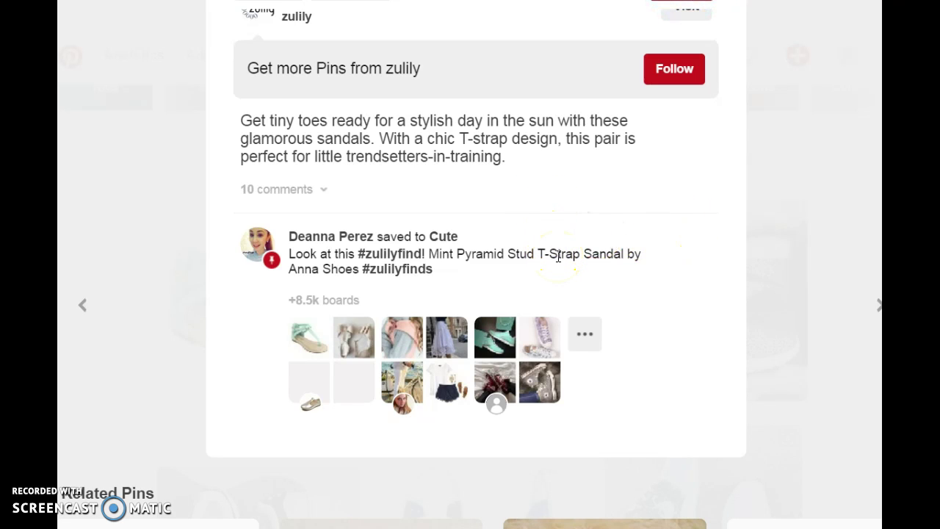
{"action": "scroll", "coordinate": [558, 256], "scroll_direction": "up", "scroll_amount": 8}
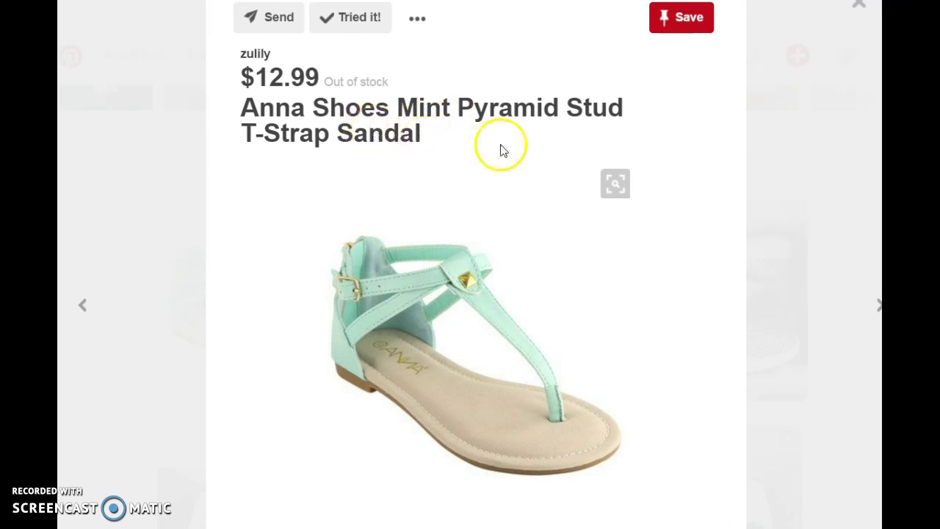
{"action": "scroll", "coordinate": [502, 151], "scroll_direction": "down", "scroll_amount": 8}
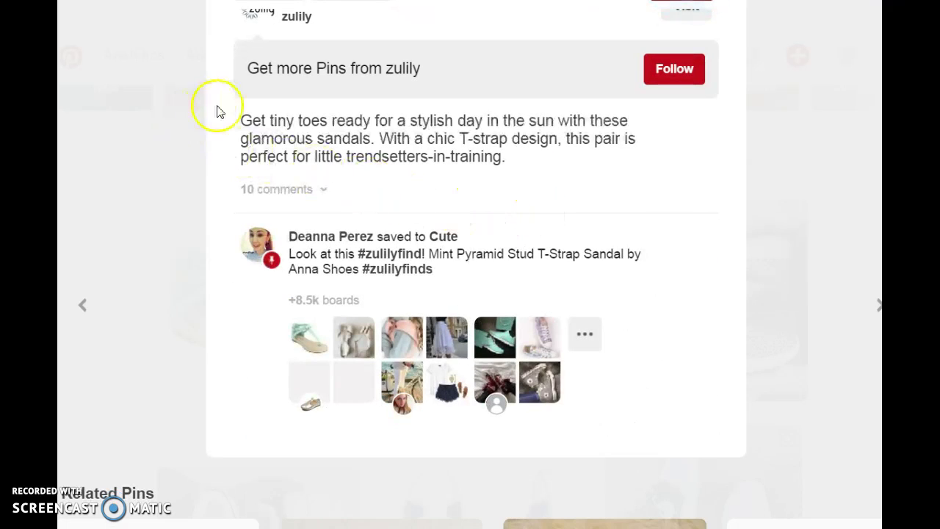
{"action": "scroll", "coordinate": [336, 129], "scroll_direction": "up", "scroll_amount": 8}
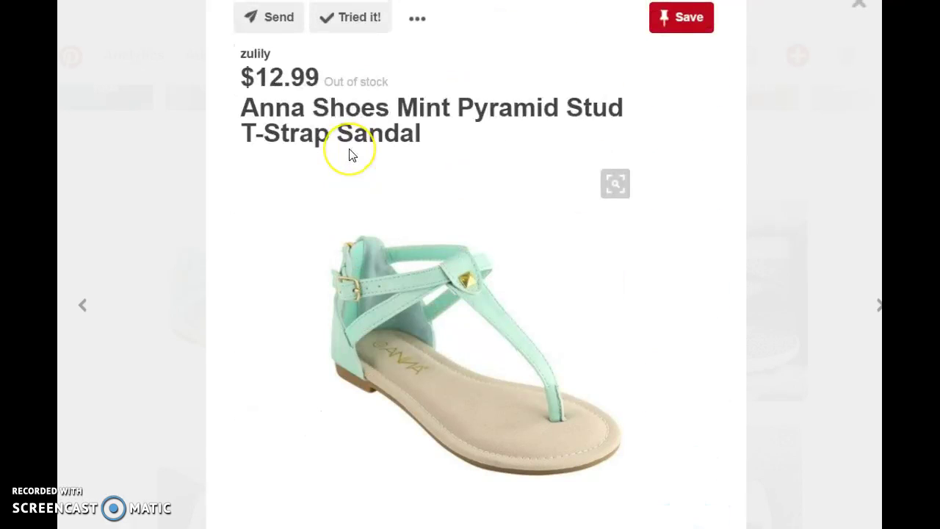
{"action": "scroll", "coordinate": [350, 155], "scroll_direction": "down", "scroll_amount": 8}
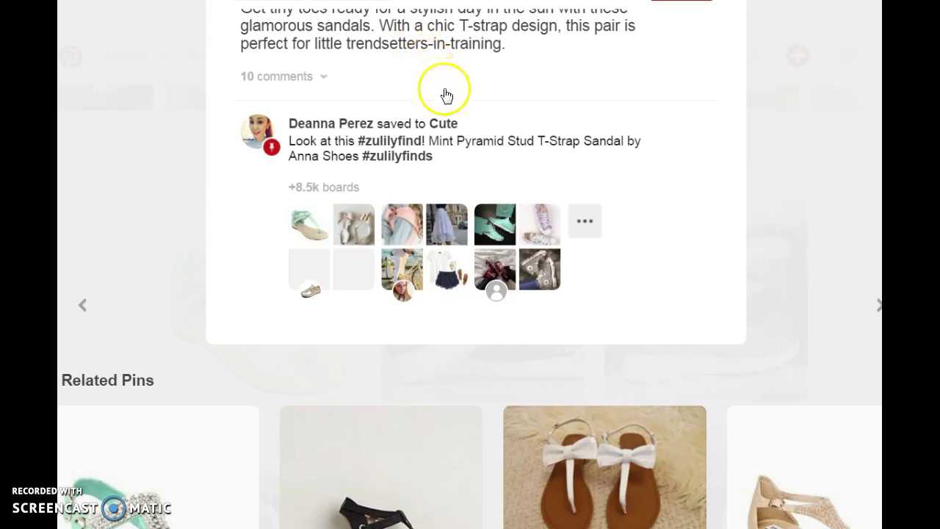
{"action": "scroll", "coordinate": [445, 94], "scroll_direction": "up", "scroll_amount": 4}
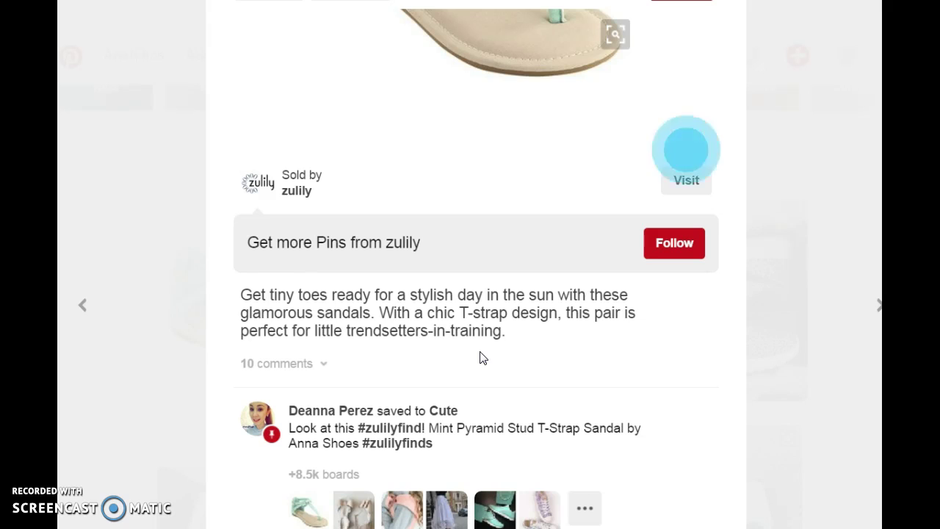
{"action": "scroll", "coordinate": [483, 358], "scroll_direction": "up", "scroll_amount": 5}
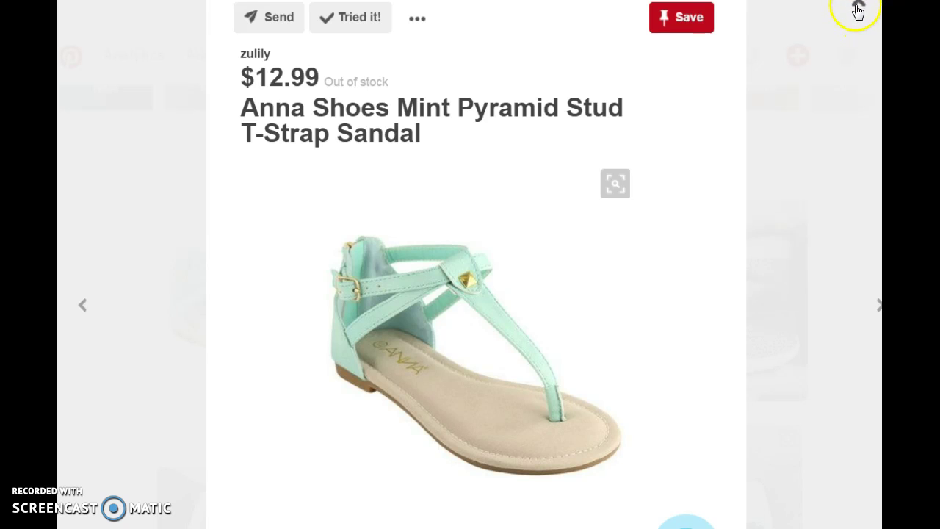
Review the sandal pin's seller details, the boards it was saved to and its related pins, and close the pin.
{"action": "scroll", "coordinate": [520, 309], "scroll_direction": "down", "scroll_amount": 2}
{"action": "scroll", "coordinate": [520, 309], "scroll_direction": "down", "scroll_amount": 2}
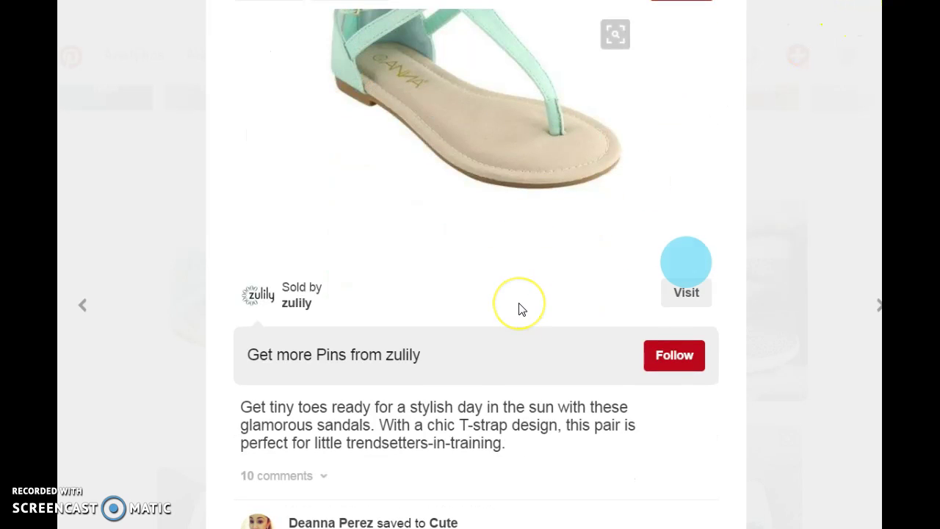
{"action": "scroll", "coordinate": [531, 315], "scroll_direction": "down", "scroll_amount": 4}
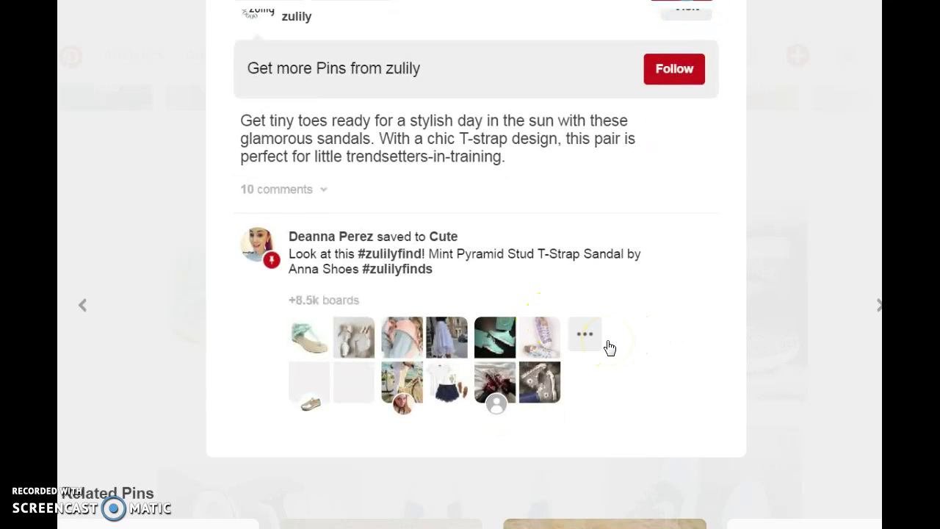
{"action": "scroll", "coordinate": [610, 347], "scroll_direction": "down", "scroll_amount": 6}
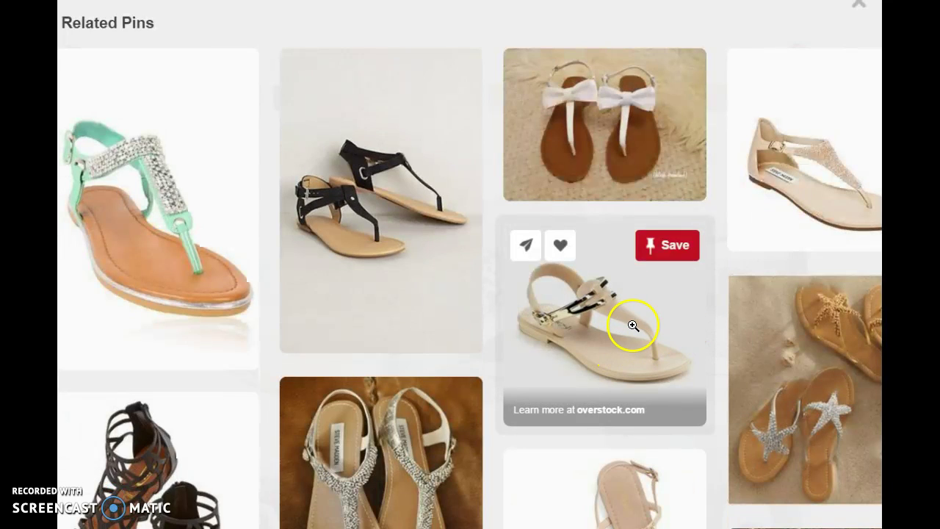
{"action": "scroll", "coordinate": [634, 326], "scroll_direction": "up", "scroll_amount": 8}
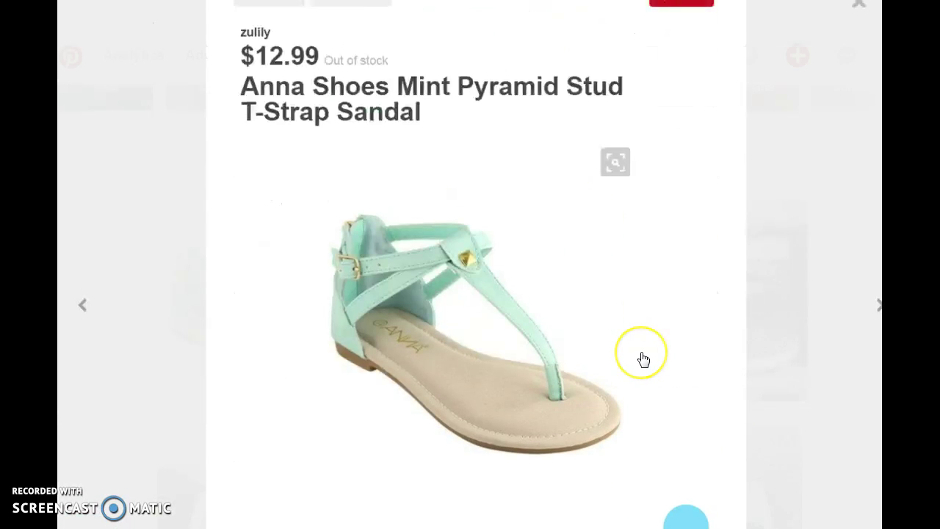
{"action": "scroll", "coordinate": [644, 360], "scroll_direction": "up", "scroll_amount": 1}
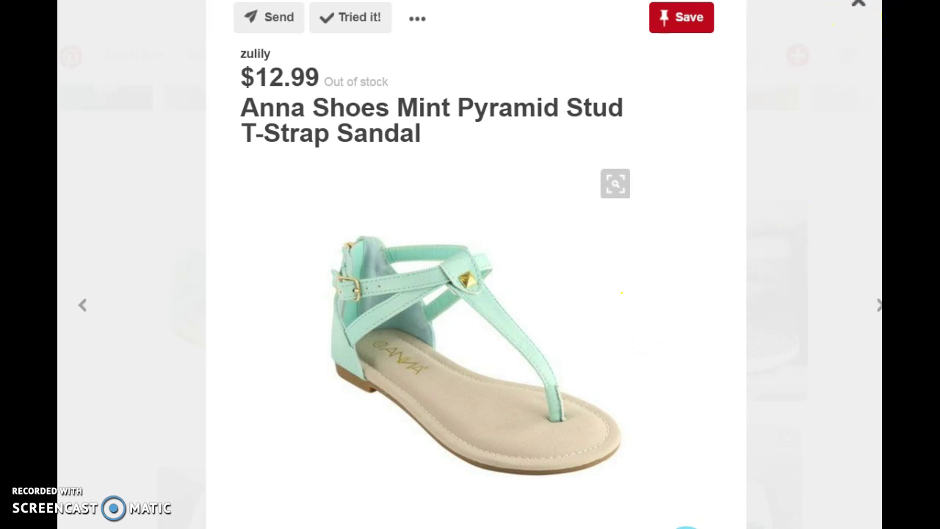
{"action": "left_click", "coordinate": [839, 74]}
Browse the "shoes for girls" pins, narrow the search to sneakers and look through the filtered pins.
{"action": "scroll", "coordinate": [455, 213], "scroll_direction": "down", "scroll_amount": 5}
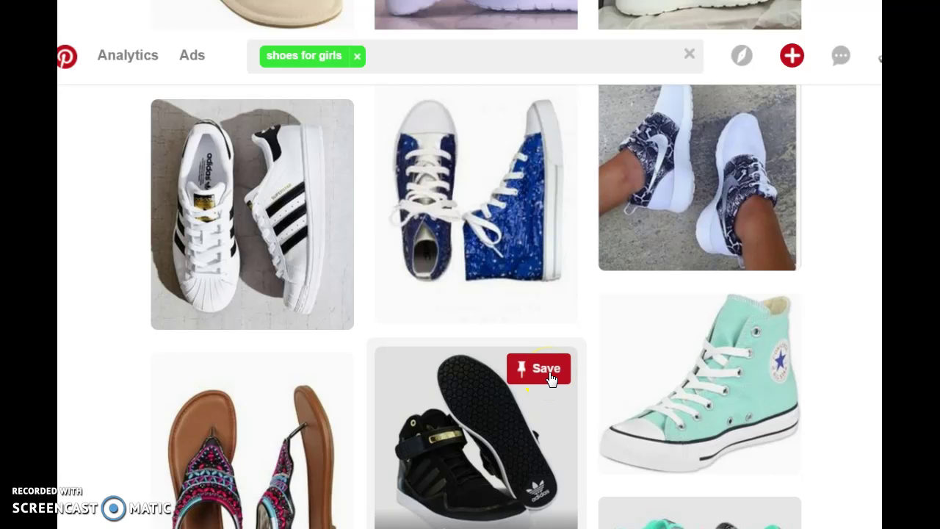
{"action": "scroll", "coordinate": [551, 378], "scroll_direction": "down", "scroll_amount": 10}
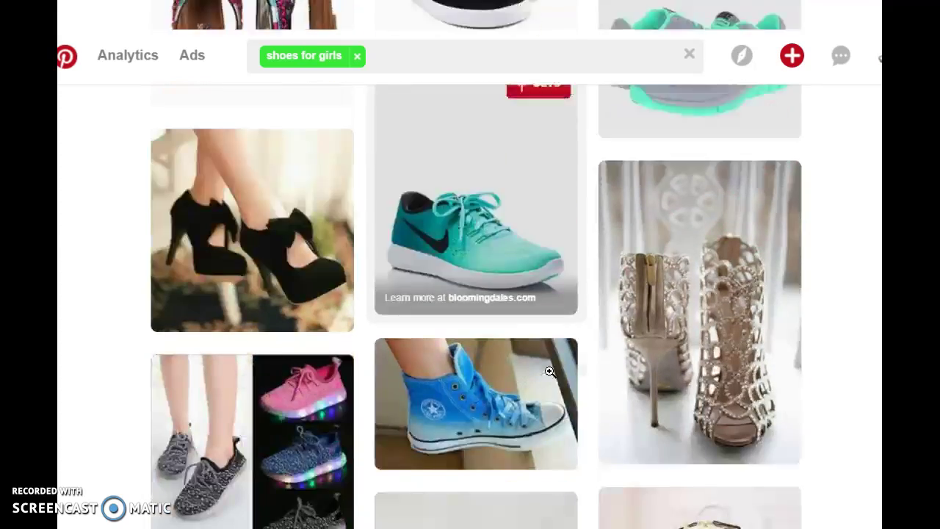
{"action": "scroll", "coordinate": [551, 376], "scroll_direction": "down", "scroll_amount": 10}
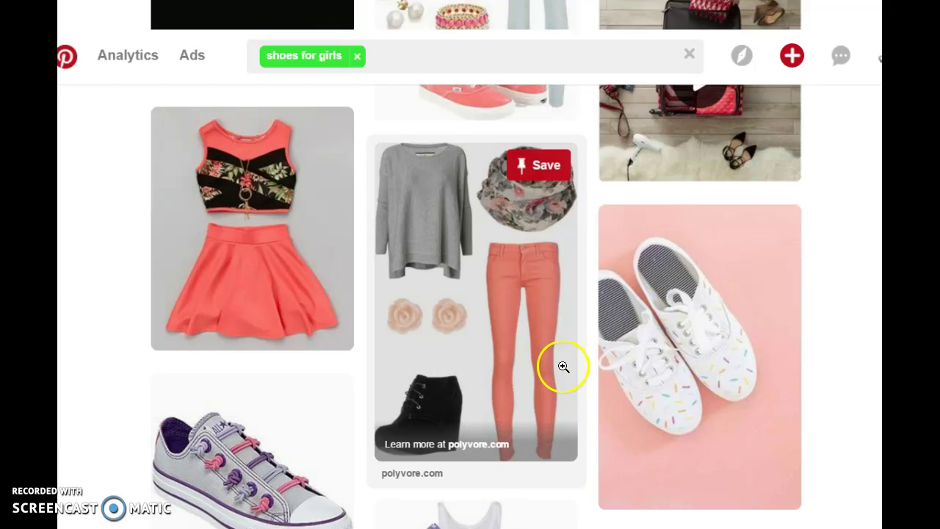
{"action": "scroll", "coordinate": [458, 378], "scroll_direction": "down", "scroll_amount": 5}
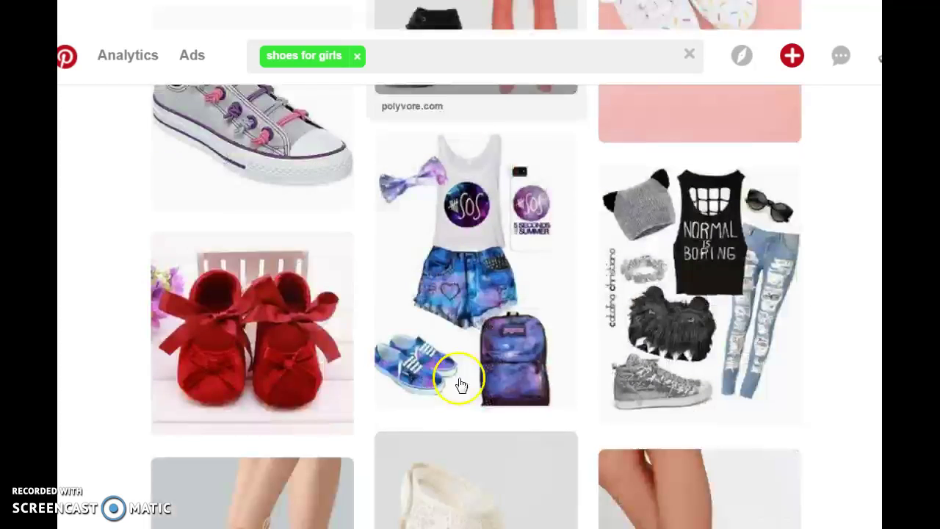
{"action": "scroll", "coordinate": [595, 366], "scroll_direction": "down", "scroll_amount": 15}
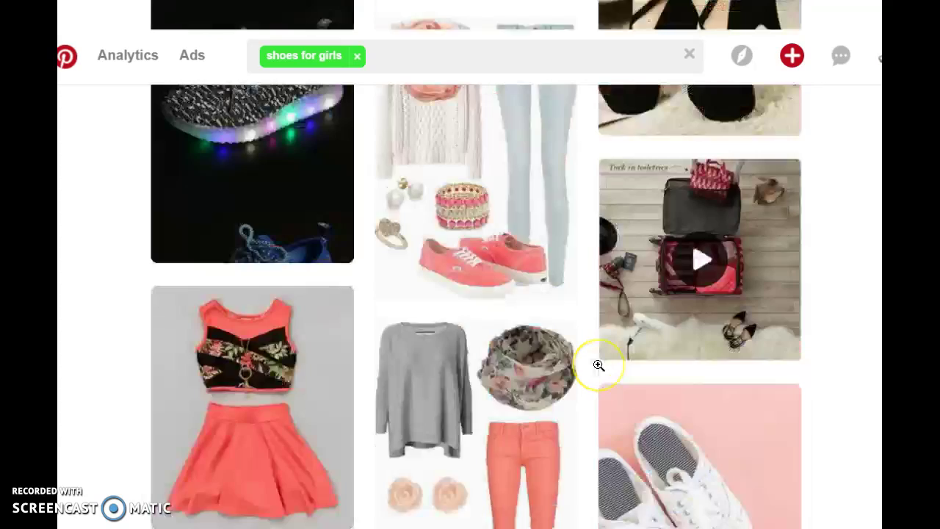
{"action": "scroll", "coordinate": [600, 383], "scroll_direction": "up", "scroll_amount": 10}
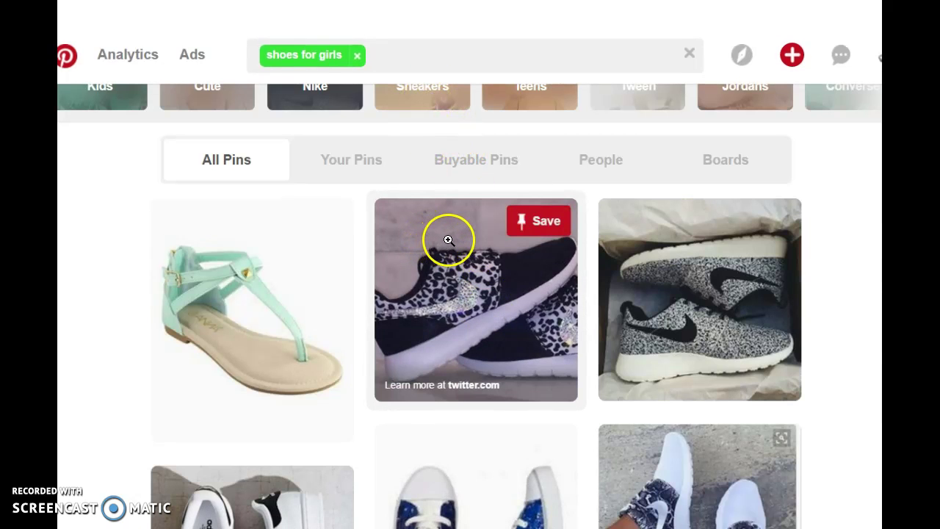
{"action": "left_click", "coordinate": [428, 104]}
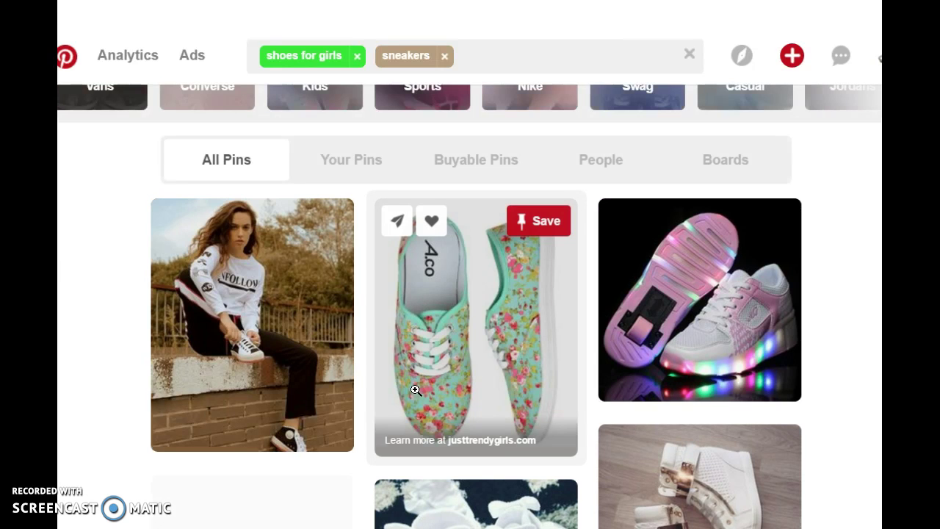
{"action": "left_click_drag", "start_coordinate": [446, 357], "coordinate": [487, 382]}
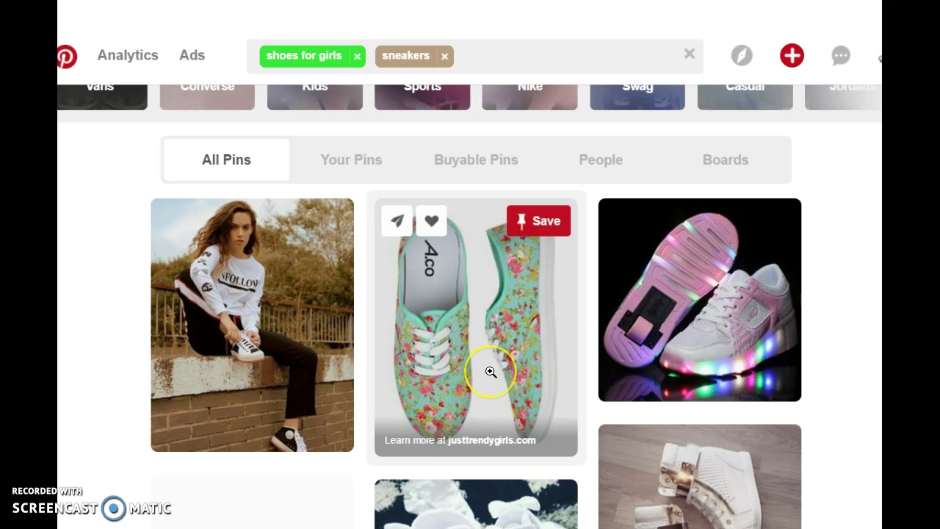
{"action": "scroll", "coordinate": [485, 378], "scroll_direction": "down", "scroll_amount": 3}
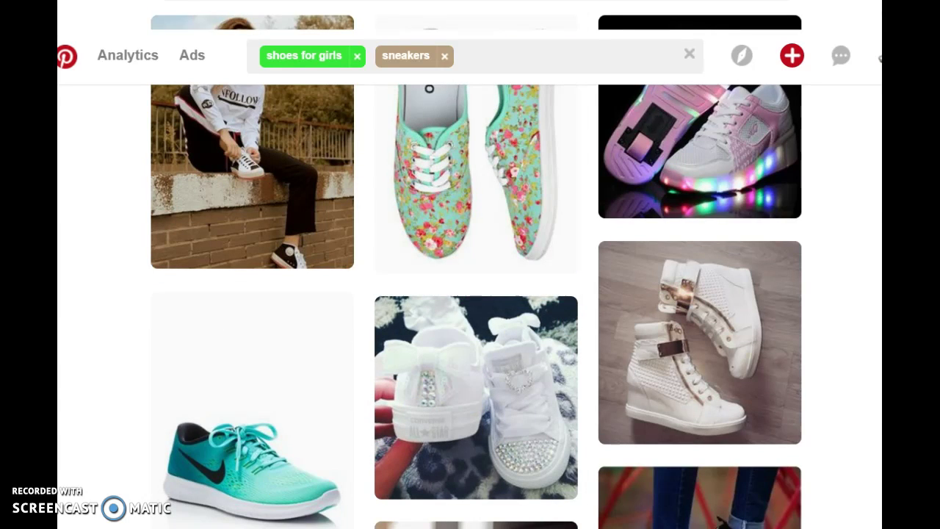